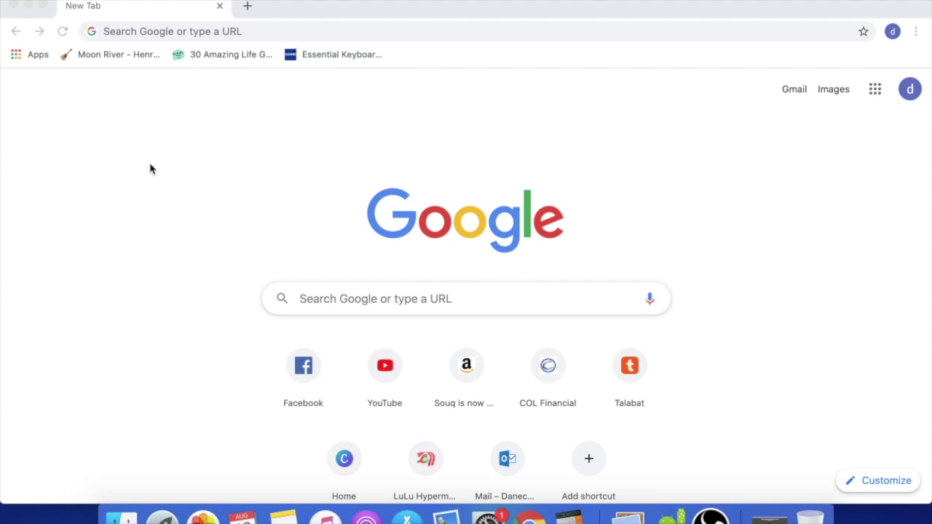
Step: Search Google for 'metrobank' and open the official Metrobank website from the results
{"action": "left_click", "coordinate": [321, 312]}
{"action": "left_click", "coordinate": [320, 295]}
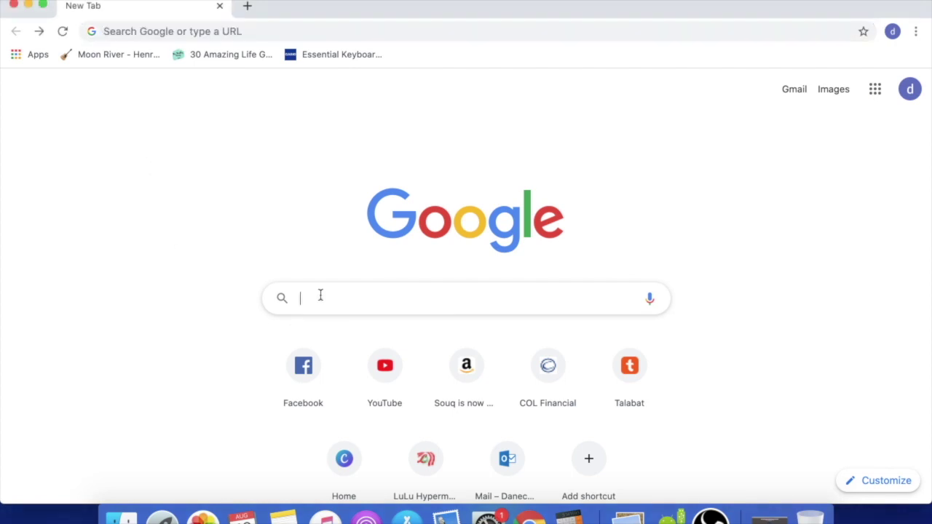
{"action": "left_click", "coordinate": [331, 326]}
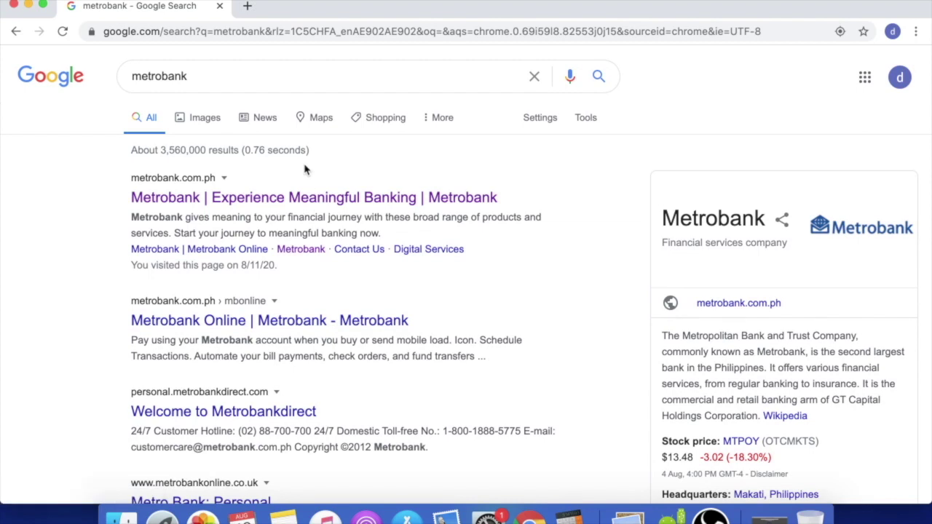
{"action": "left_click", "coordinate": [273, 200]}
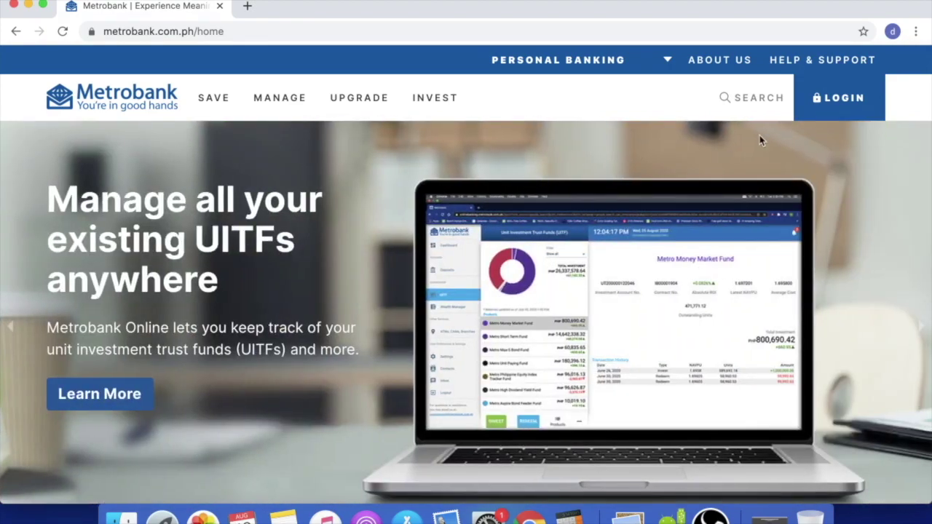
Step: Choose METROBANK ONLINE from the site's LOGIN menu to open its sign-in page in a new tab
{"action": "left_click", "coordinate": [848, 114]}
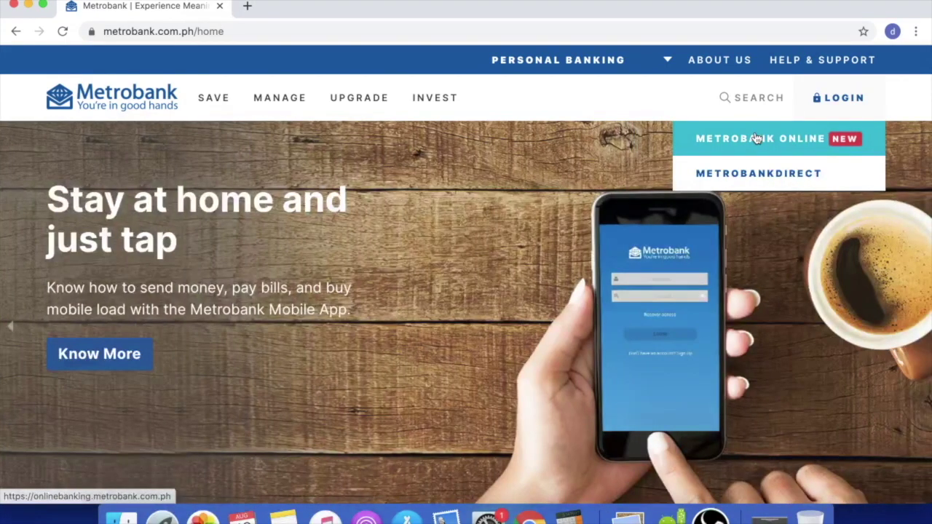
{"action": "left_click", "coordinate": [757, 139]}
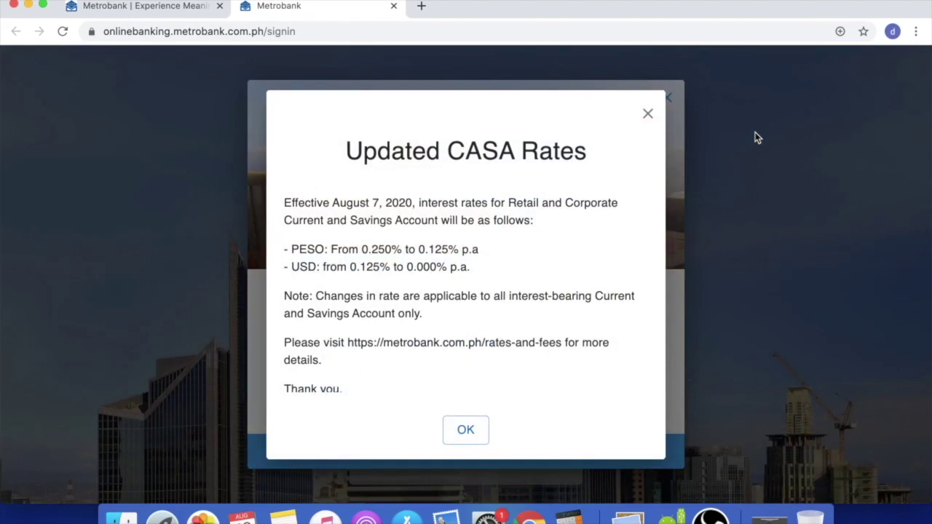
Step: Dismiss the Updated CASA Rates notice and the welcome announcement
{"action": "scroll", "coordinate": [495, 335], "scroll_direction": "down", "scroll_amount": 2}
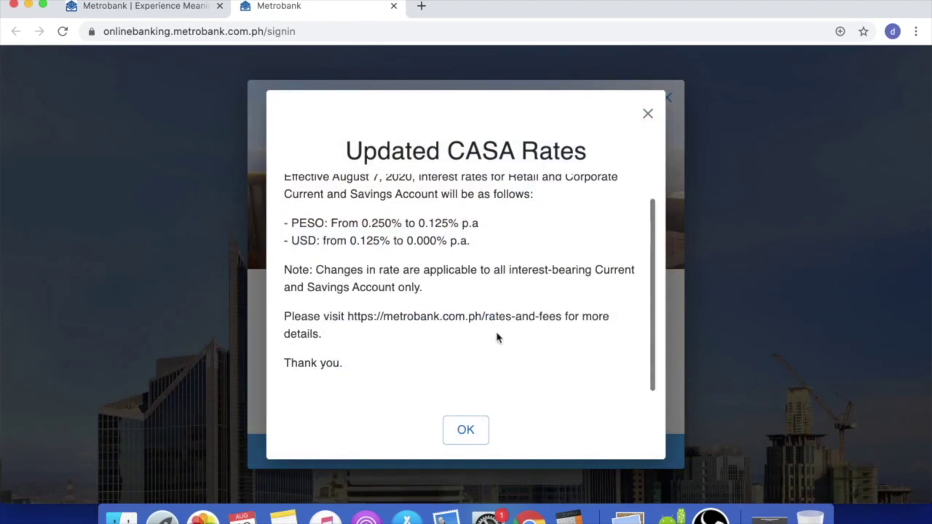
{"action": "left_click", "coordinate": [466, 431]}
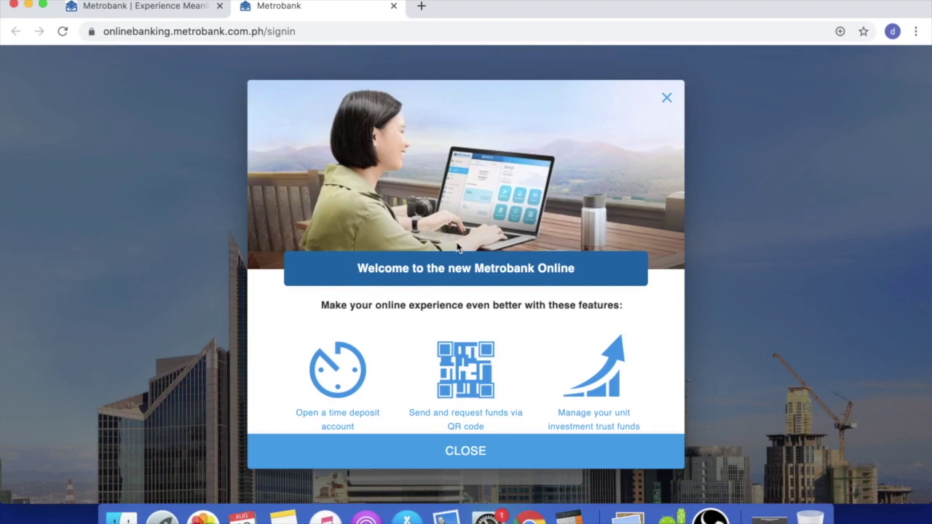
{"action": "left_click", "coordinate": [444, 463]}
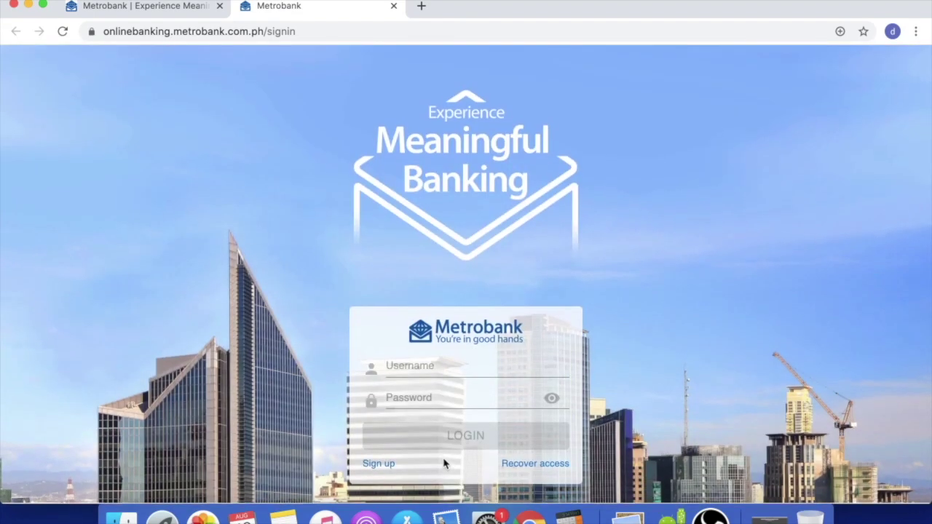
Step: Start Sign up with a Deposit Account, switch to ATM card number, then choose Credit Card
{"action": "left_click", "coordinate": [379, 464]}
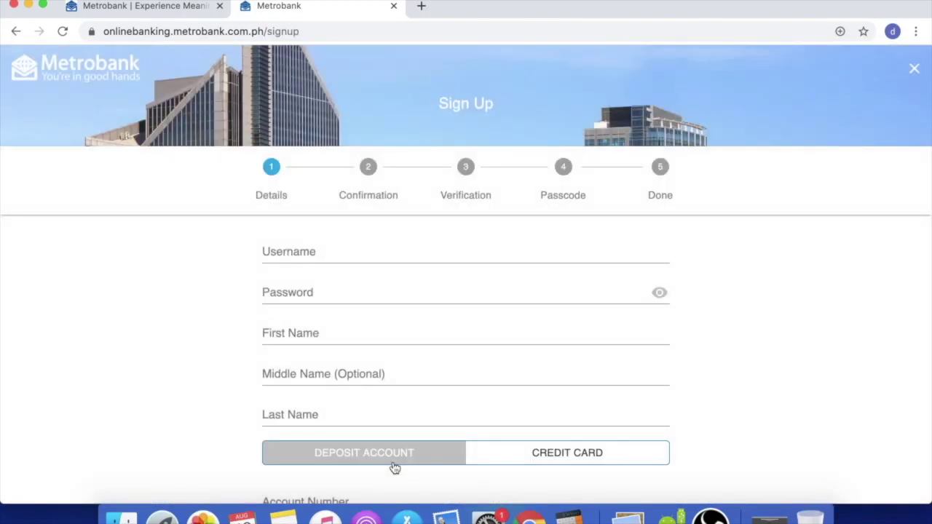
{"action": "left_click", "coordinate": [395, 468]}
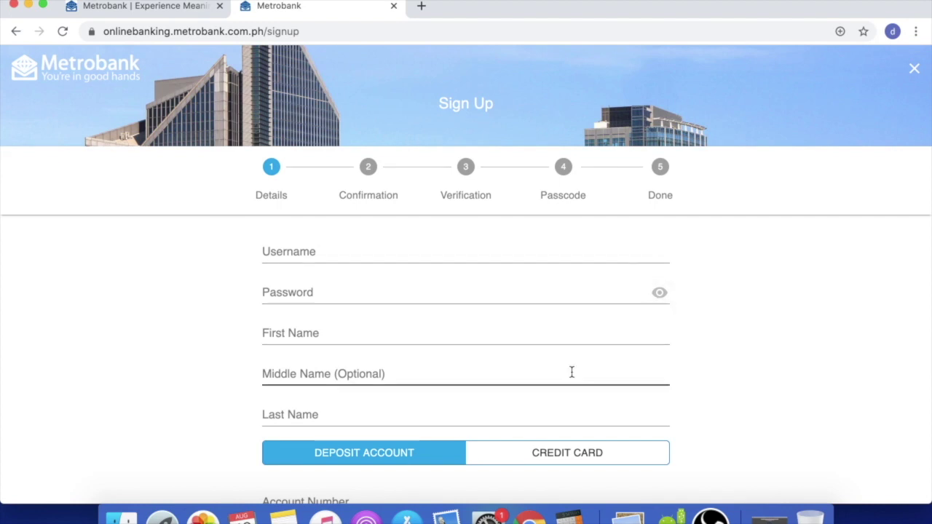
{"action": "scroll", "coordinate": [546, 414], "scroll_direction": "down", "scroll_amount": 1}
{"action": "scroll", "coordinate": [546, 414], "scroll_direction": "down", "scroll_amount": 5}
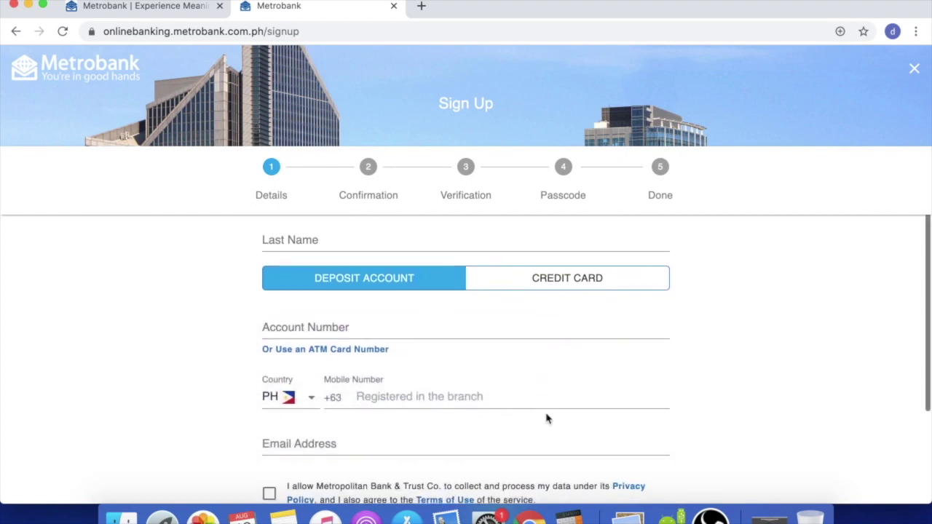
{"action": "scroll", "coordinate": [546, 414], "scroll_direction": "down", "scroll_amount": 1}
{"action": "scroll", "coordinate": [546, 417], "scroll_direction": "down", "scroll_amount": 1}
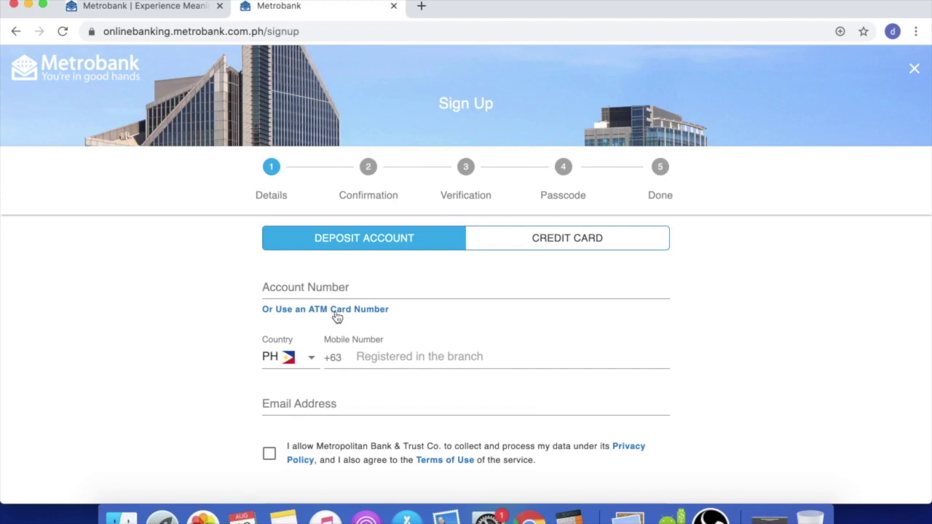
{"action": "left_click", "coordinate": [337, 312]}
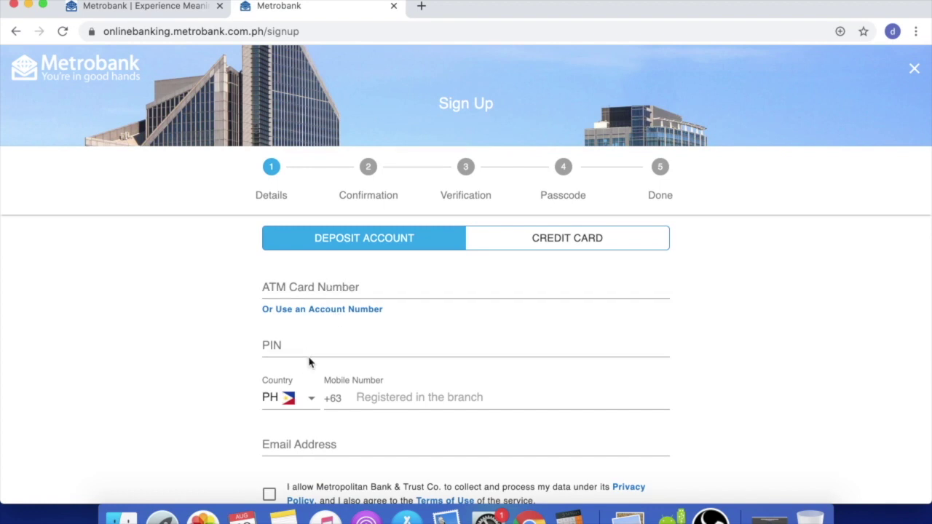
{"action": "left_click", "coordinate": [485, 252]}
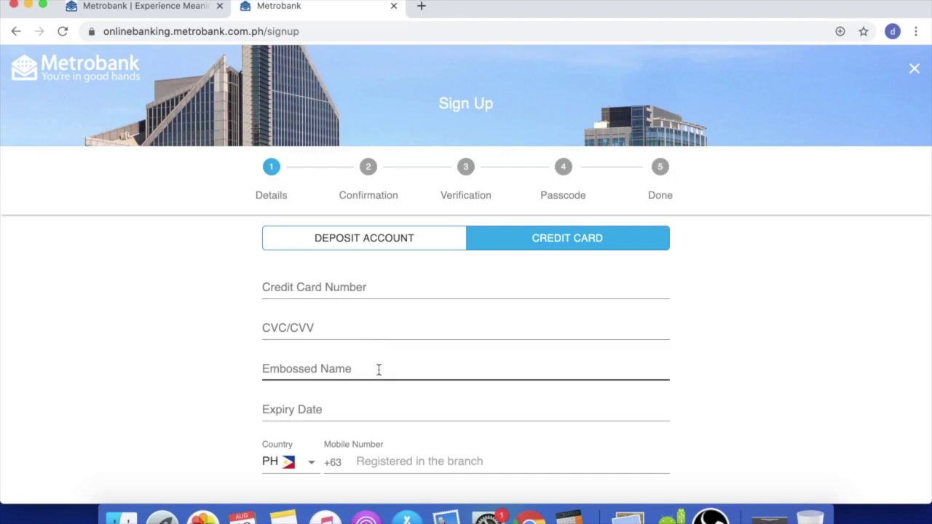
{"action": "scroll", "coordinate": [377, 403], "scroll_direction": "down", "scroll_amount": 3}
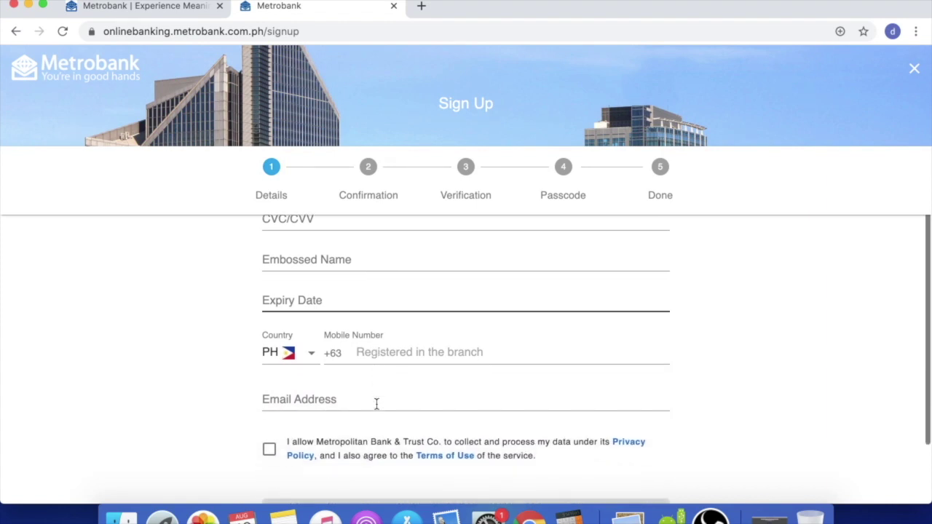
{"action": "scroll", "coordinate": [376, 404], "scroll_direction": "down", "scroll_amount": 2}
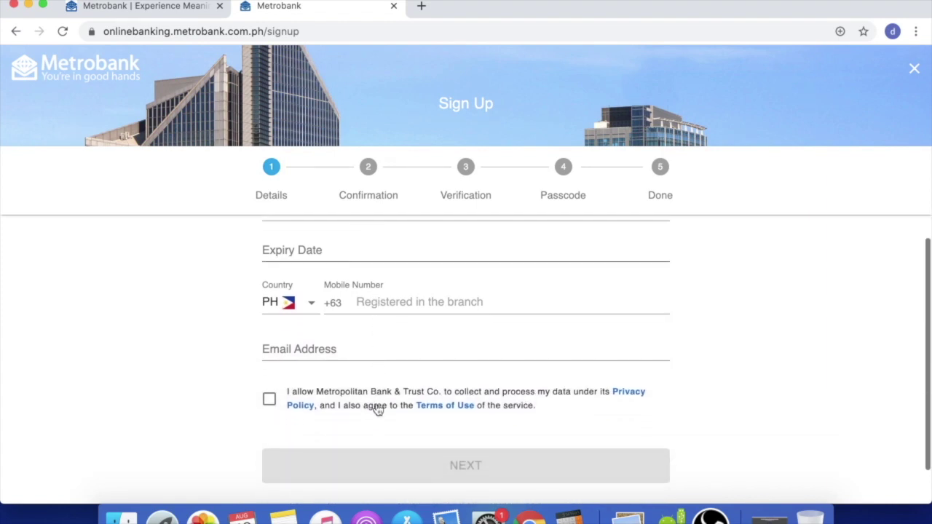
{"action": "left_click", "coordinate": [315, 306]}
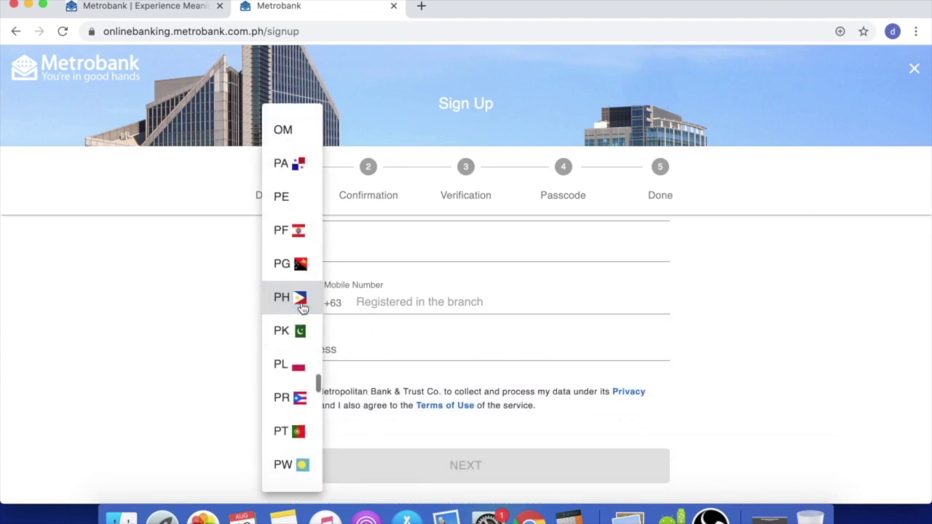
{"action": "scroll", "coordinate": [297, 353], "scroll_direction": "down", "scroll_amount": 5}
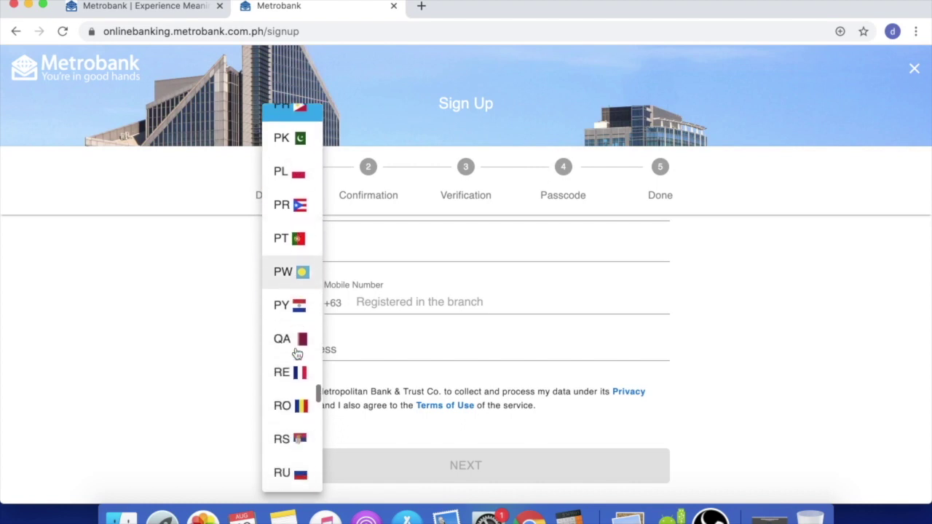
{"action": "scroll", "coordinate": [297, 353], "scroll_direction": "down", "scroll_amount": 5}
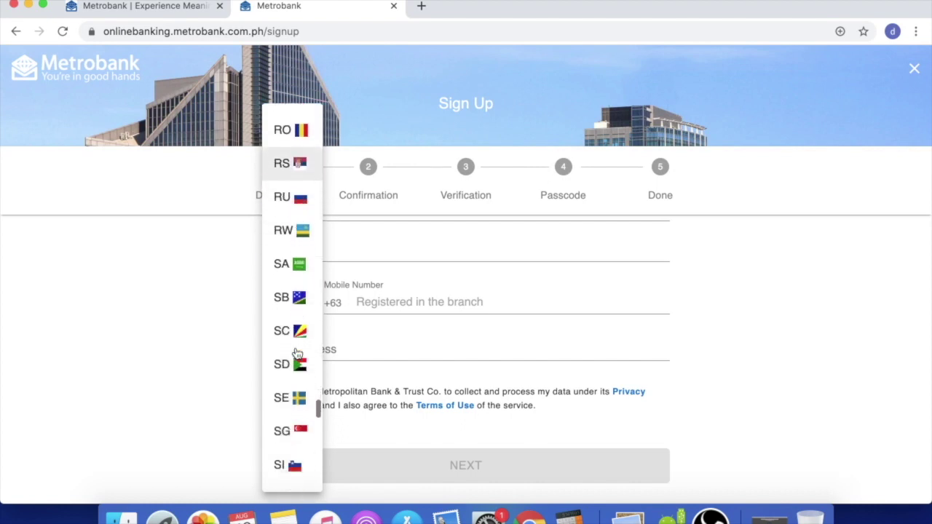
{"action": "scroll", "coordinate": [297, 353], "scroll_direction": "down", "scroll_amount": 6}
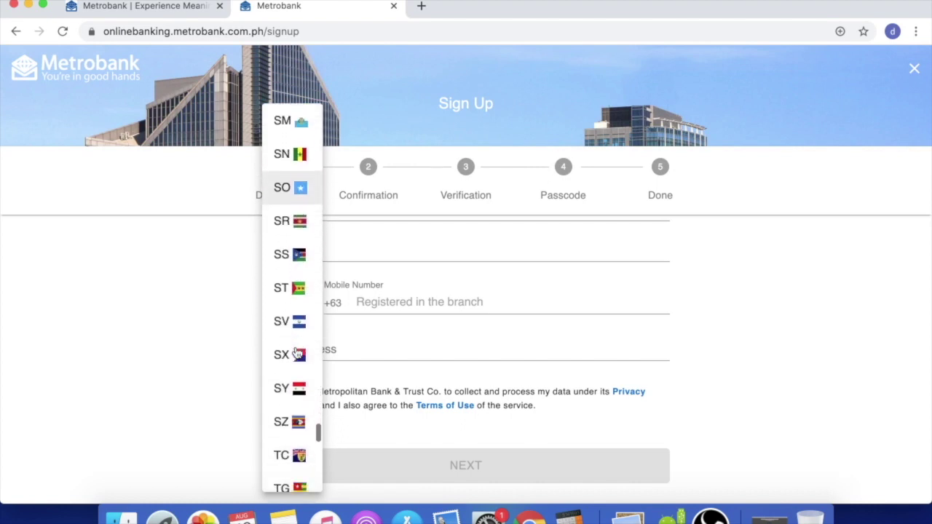
{"action": "scroll", "coordinate": [297, 353], "scroll_direction": "down", "scroll_amount": 6}
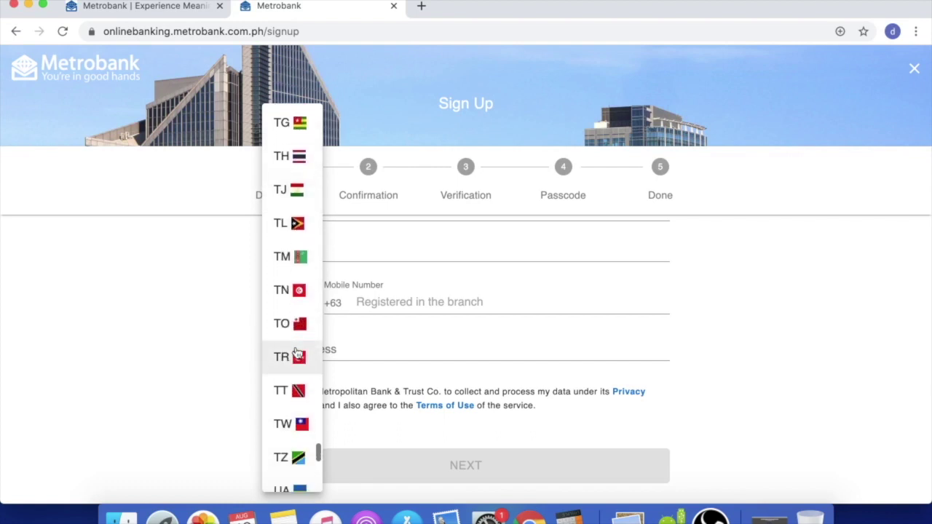
{"action": "scroll", "coordinate": [297, 353], "scroll_direction": "down", "scroll_amount": 5}
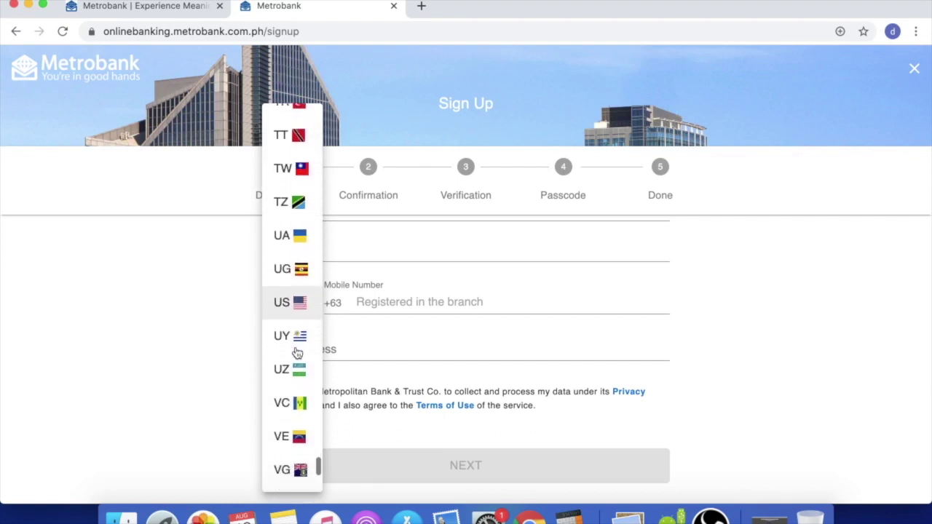
{"action": "scroll", "coordinate": [298, 353], "scroll_direction": "down", "scroll_amount": 3}
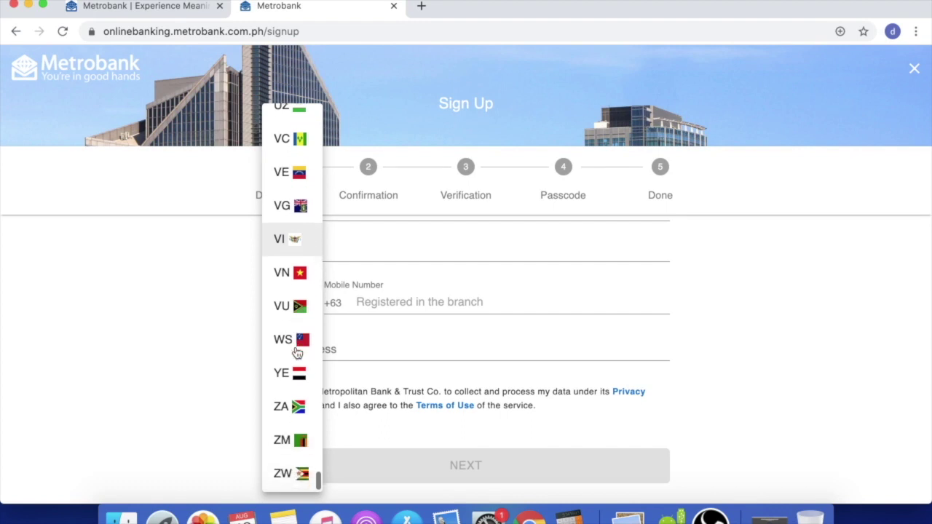
{"action": "scroll", "coordinate": [297, 353], "scroll_direction": "up", "scroll_amount": 6}
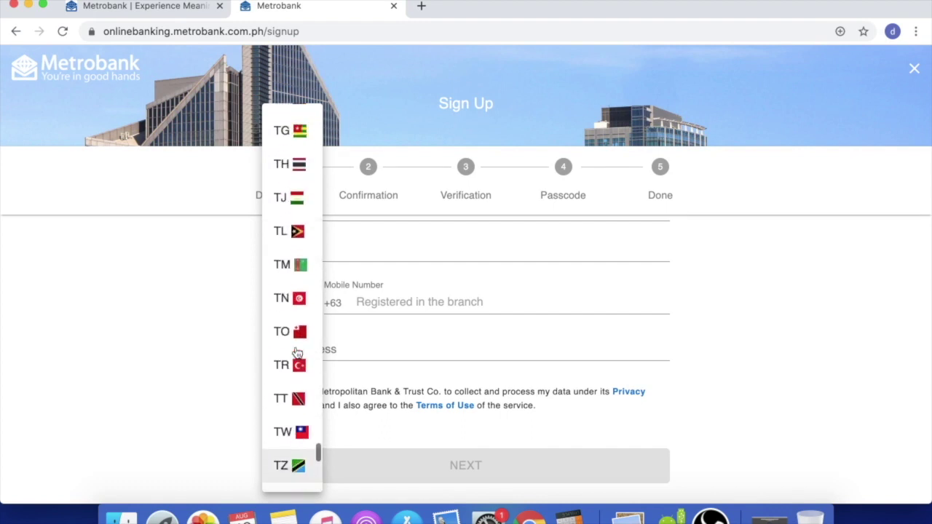
{"action": "left_click", "coordinate": [764, 352]}
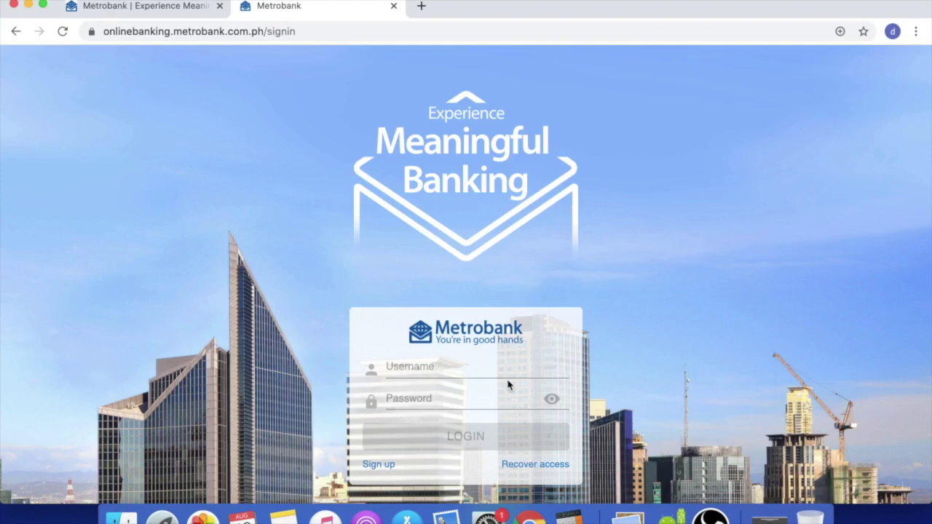
Step: Switch back to the first tab with the Metrobank home page
{"action": "left_click", "coordinate": [169, 9]}
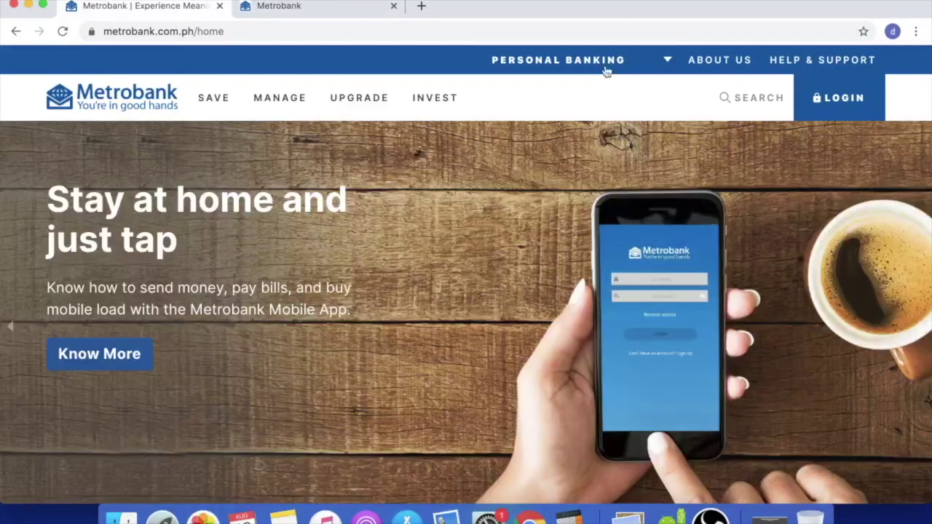
Step: Open the METROBANKDIRECT Personal login from LOGIN, close it, and return to the Metrobank Online tab
{"action": "mouse_move", "coordinate": [822, 102]}
{"action": "left_click", "coordinate": [777, 185]}
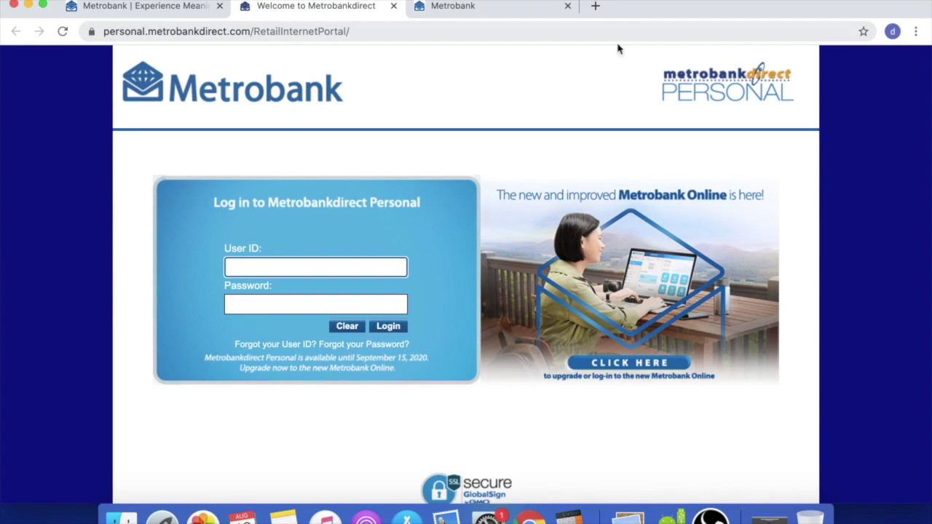
{"action": "left_click", "coordinate": [394, 6]}
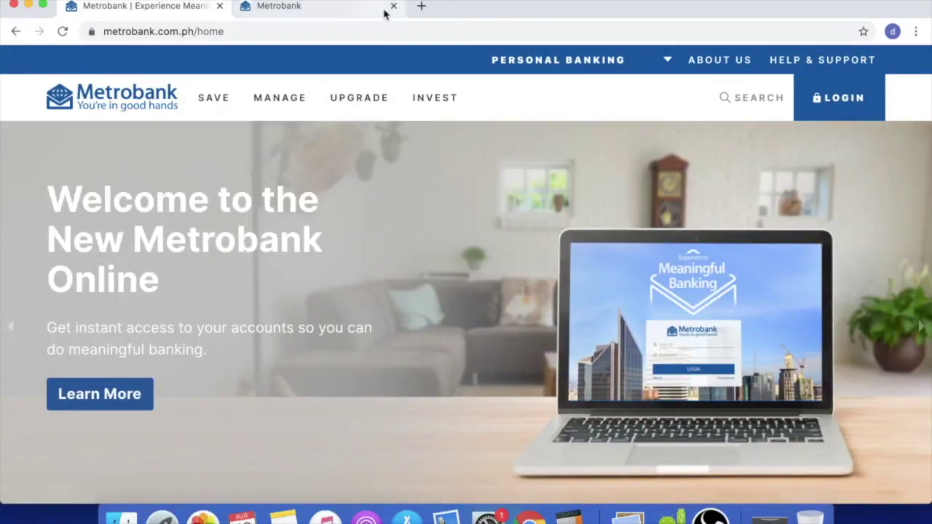
{"action": "left_click", "coordinate": [356, 11]}
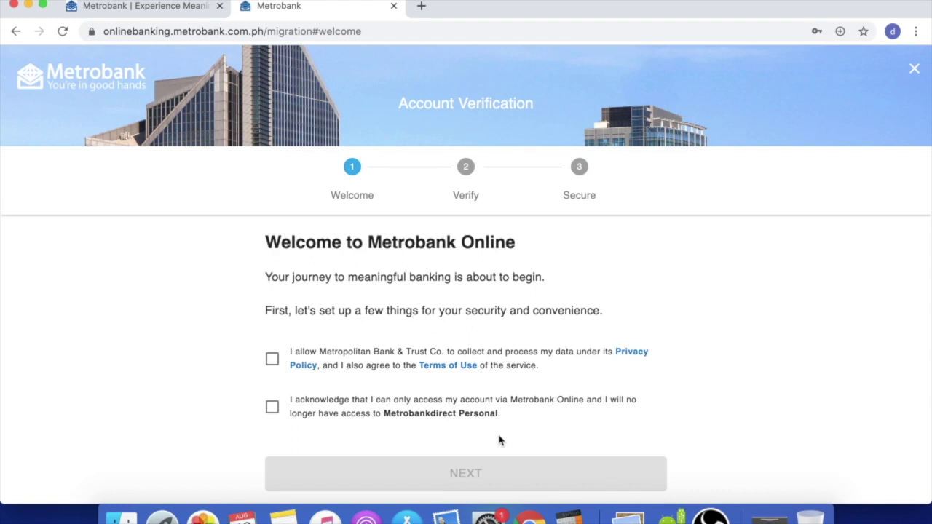
Step: Tick the privacy/terms and Metrobankdirect access acknowledgement checkboxes, then continue with NEXT
{"action": "left_click", "coordinate": [283, 365]}
{"action": "left_click", "coordinate": [276, 412]}
{"action": "scroll", "coordinate": [277, 415], "scroll_direction": "down", "scroll_amount": 1}
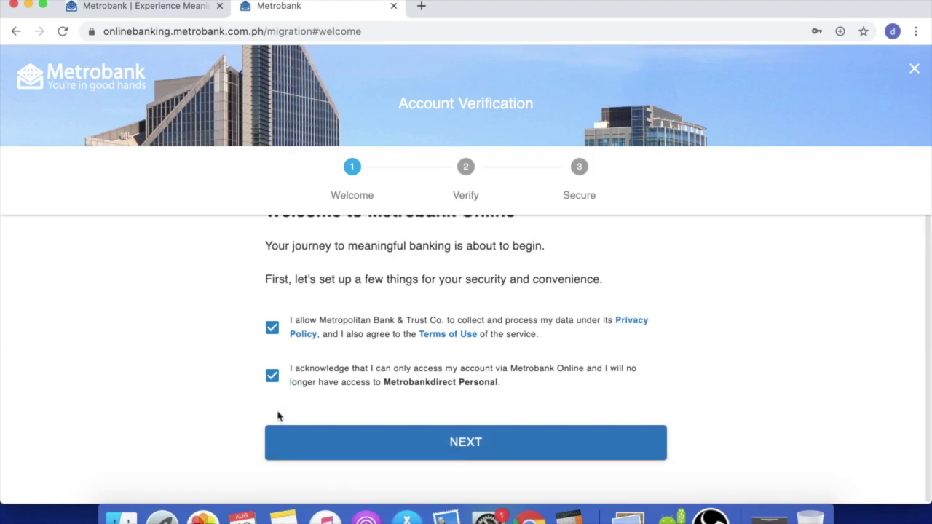
{"action": "left_click", "coordinate": [339, 451]}
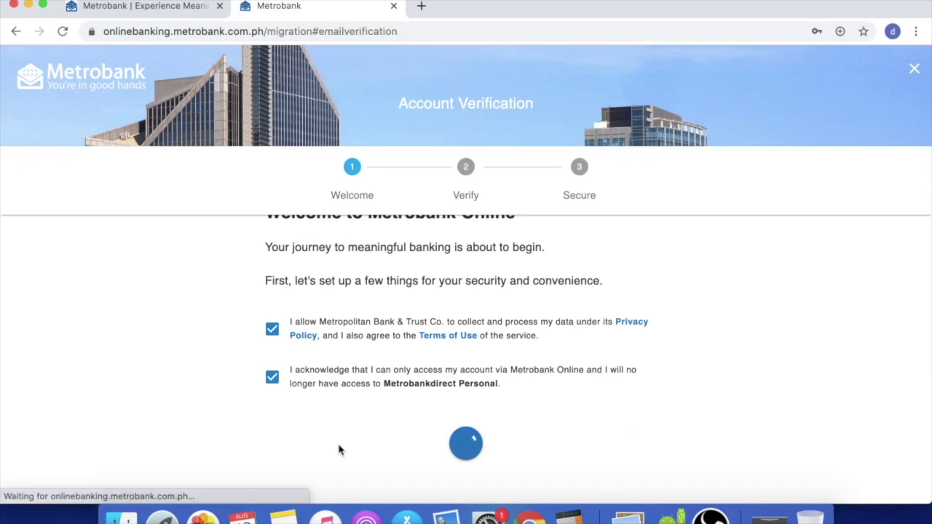
Step: Enter the six-digit verification code from the email into the code boxes
{"action": "scroll", "coordinate": [339, 451], "scroll_direction": "up", "scroll_amount": 3}
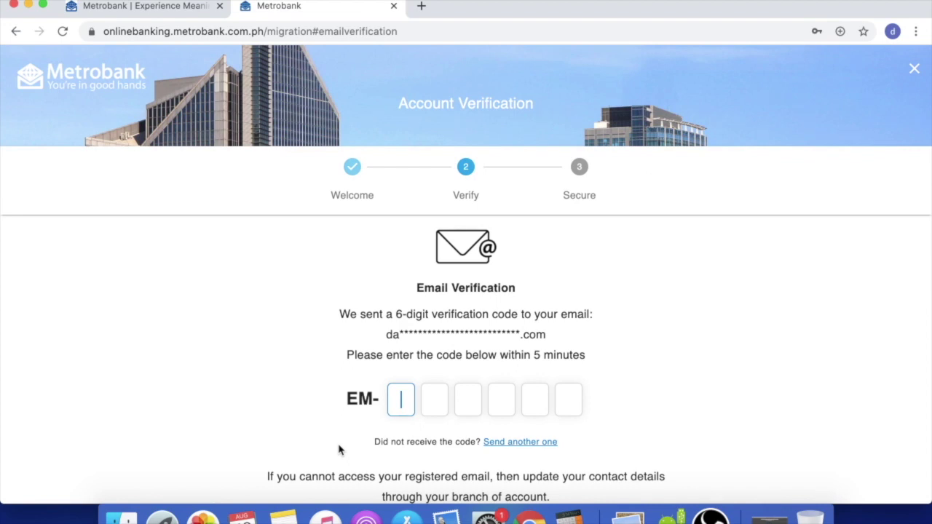
{"action": "scroll", "coordinate": [338, 450], "scroll_direction": "down", "scroll_amount": 2}
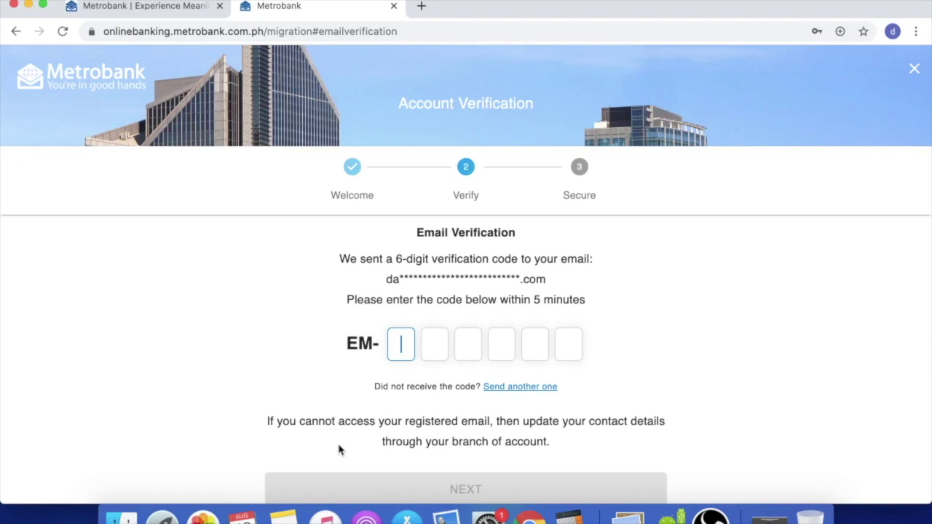
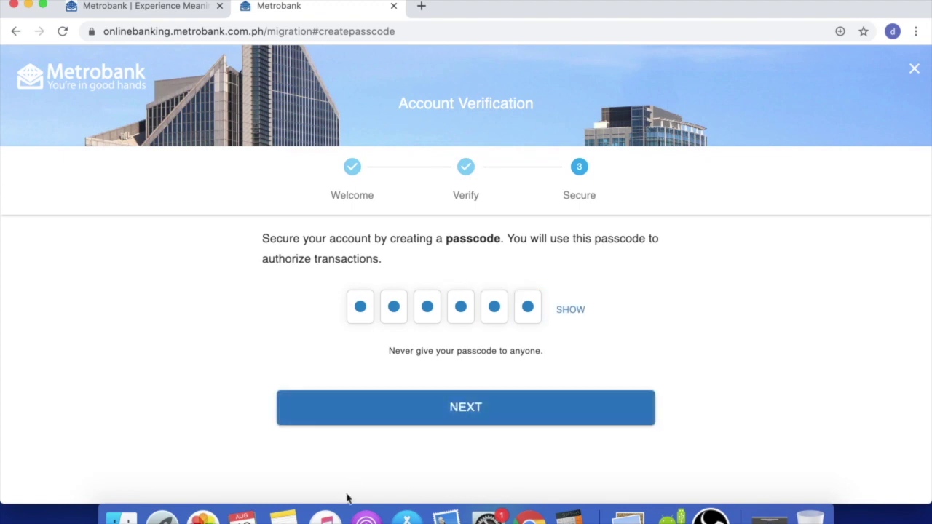
Step: Enter a six-digit transaction passcode and save it with NEXT
{"action": "left_click", "coordinate": [428, 406]}
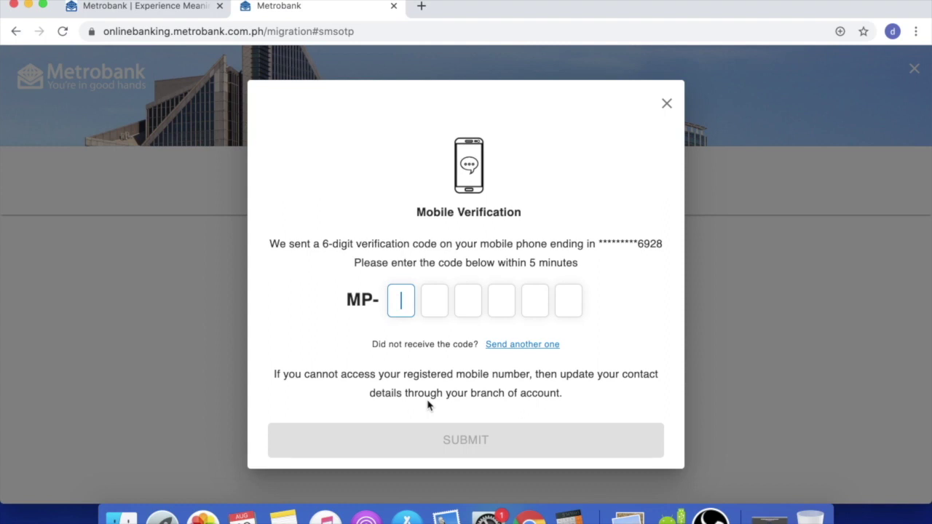
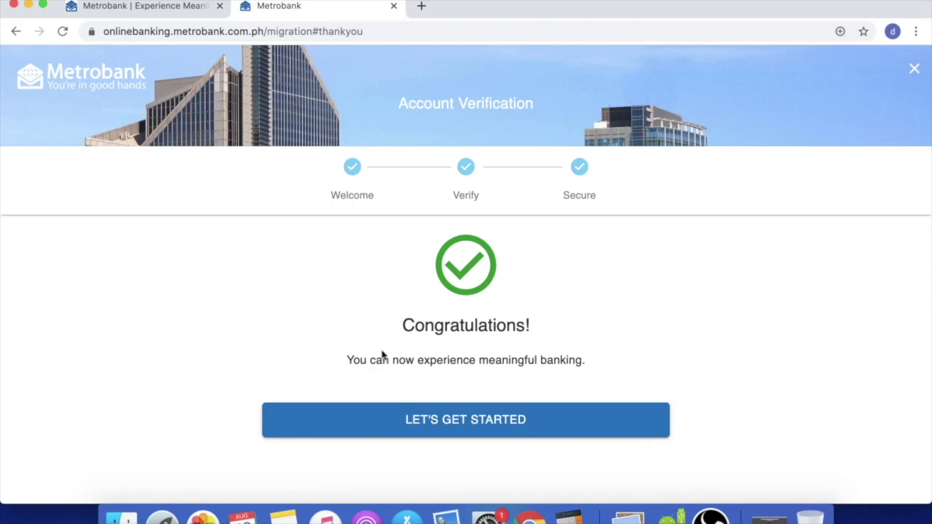
Step: Start using the new Metrobank Online account and decline the quick feedback survey
{"action": "left_click", "coordinate": [381, 421]}
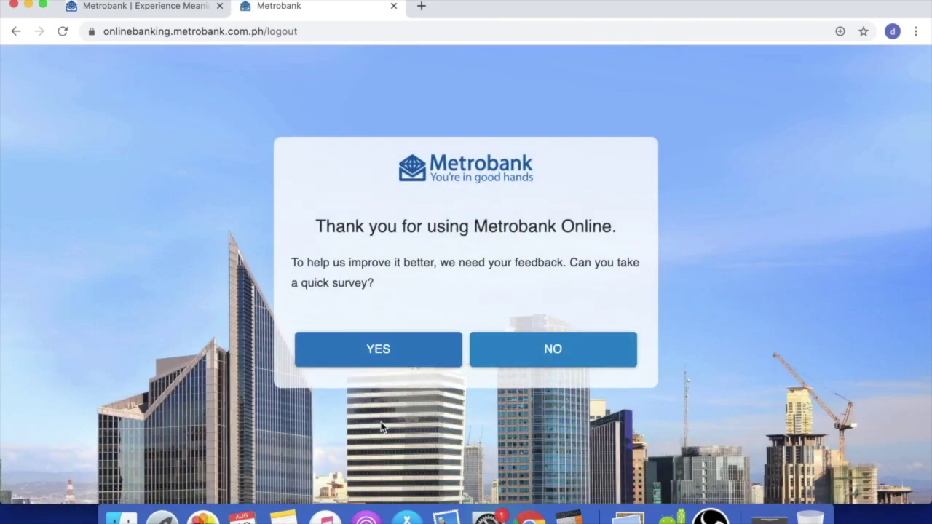
{"action": "left_click", "coordinate": [495, 352]}
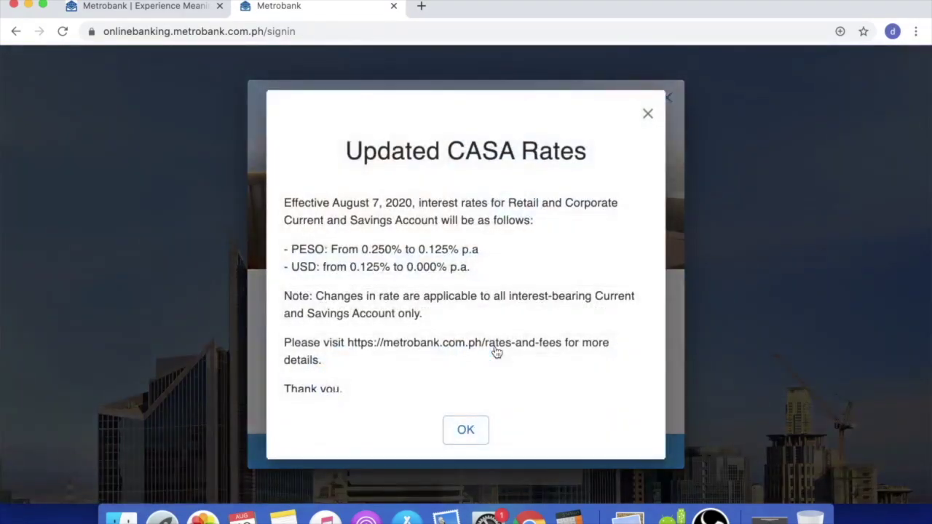
Step: Acknowledge the Updated CASA Rates notice to reach the account dashboard
{"action": "left_click", "coordinate": [466, 429]}
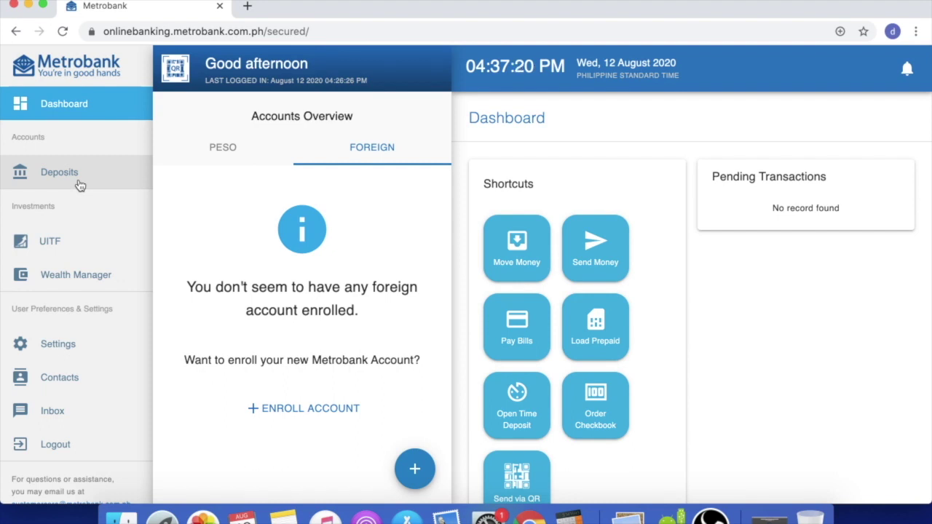
Step: Visit the UITF, Wealth Manager and Settings pages in turn
{"action": "left_click", "coordinate": [66, 244]}
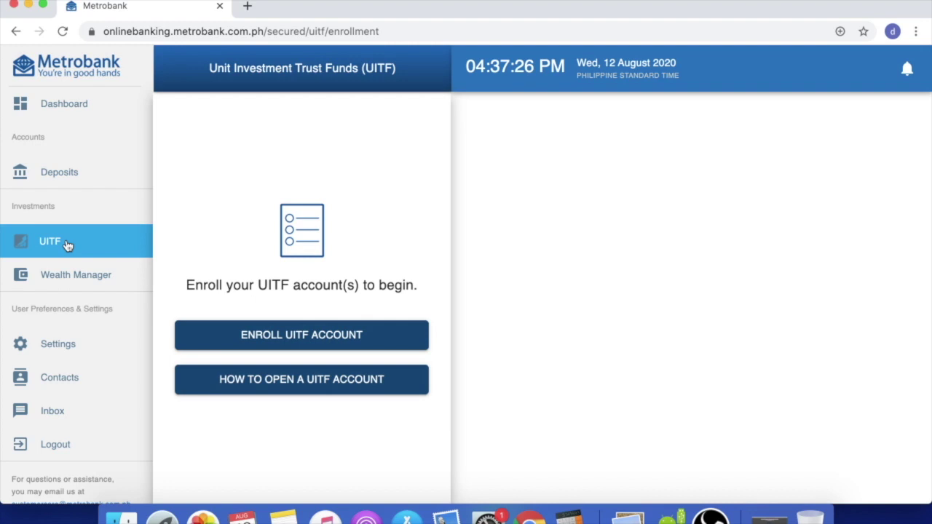
{"action": "left_click", "coordinate": [63, 283]}
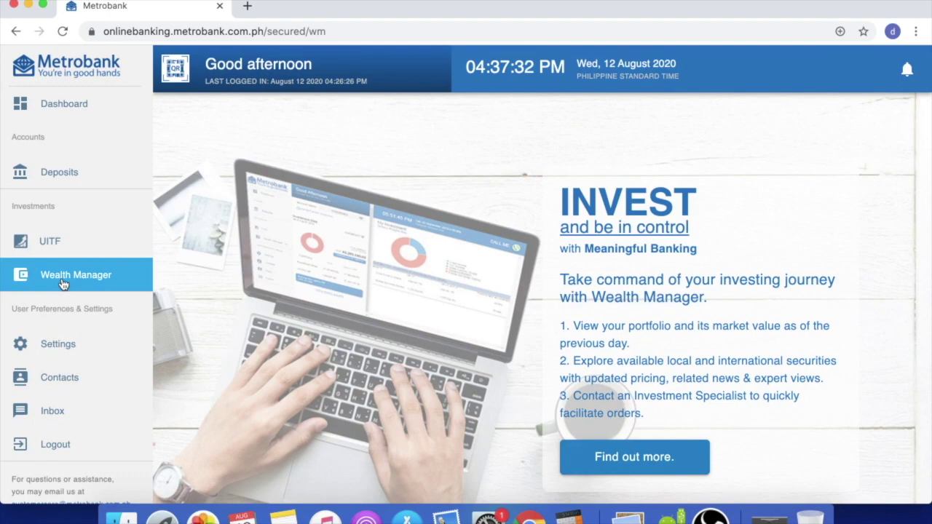
{"action": "left_click", "coordinate": [65, 363]}
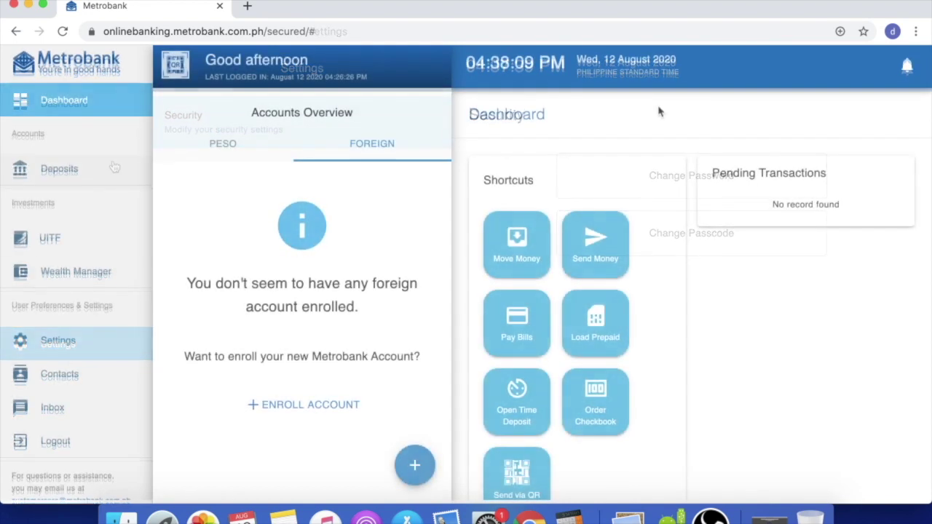
Step: Back on the dashboard, bring up the Pay Bills shortcut
{"action": "scroll", "coordinate": [658, 109], "scroll_direction": "up", "scroll_amount": 1}
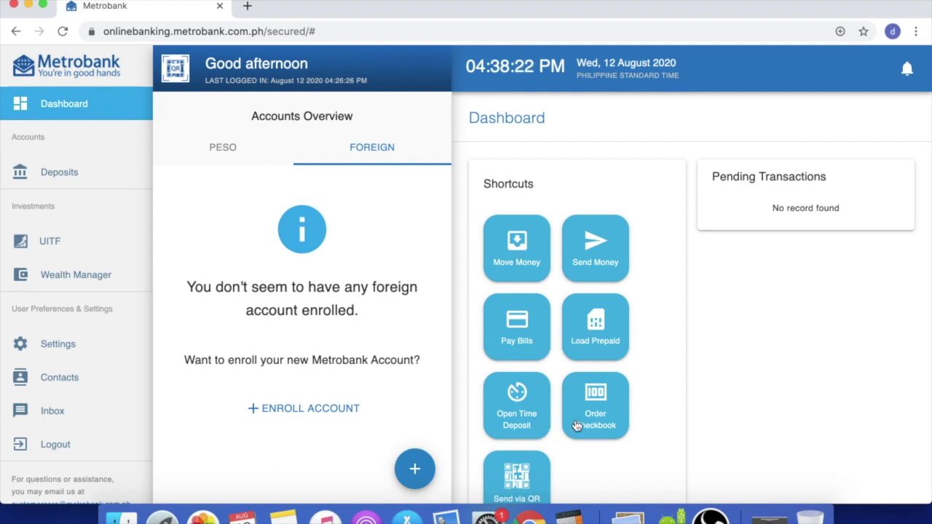
{"action": "scroll", "coordinate": [551, 449], "scroll_direction": "down", "scroll_amount": 1}
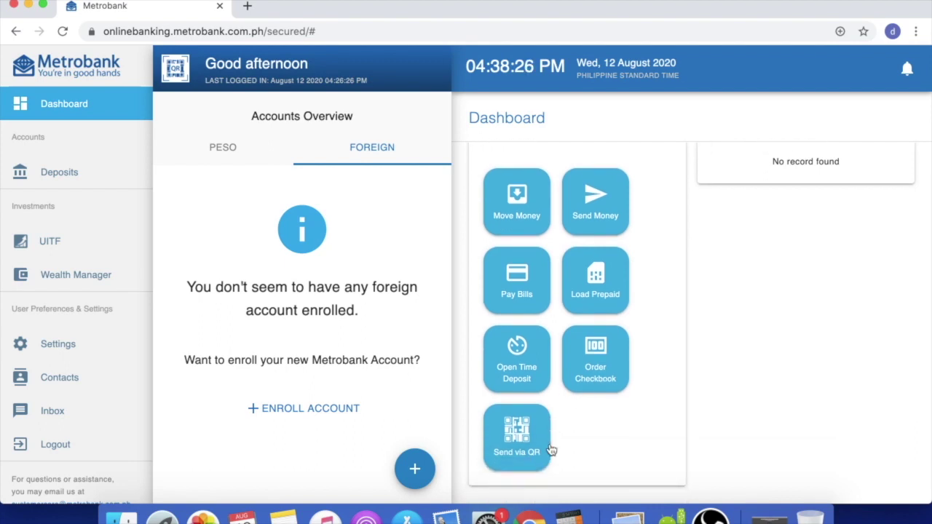
{"action": "left_click", "coordinate": [515, 271]}
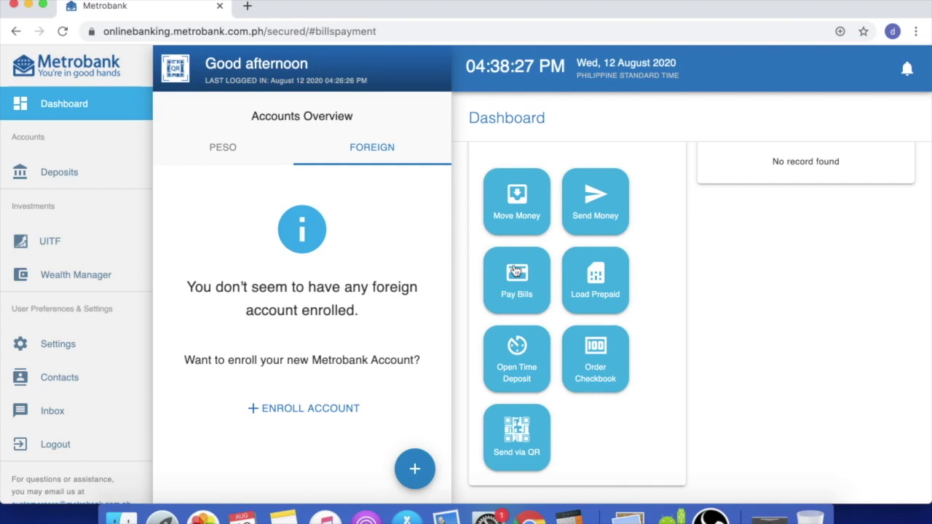
Step: Enter 5,000 as the payment amount and open the biller list
{"action": "left_click", "coordinate": [495, 222]}
{"action": "type", "text": "5,0"}
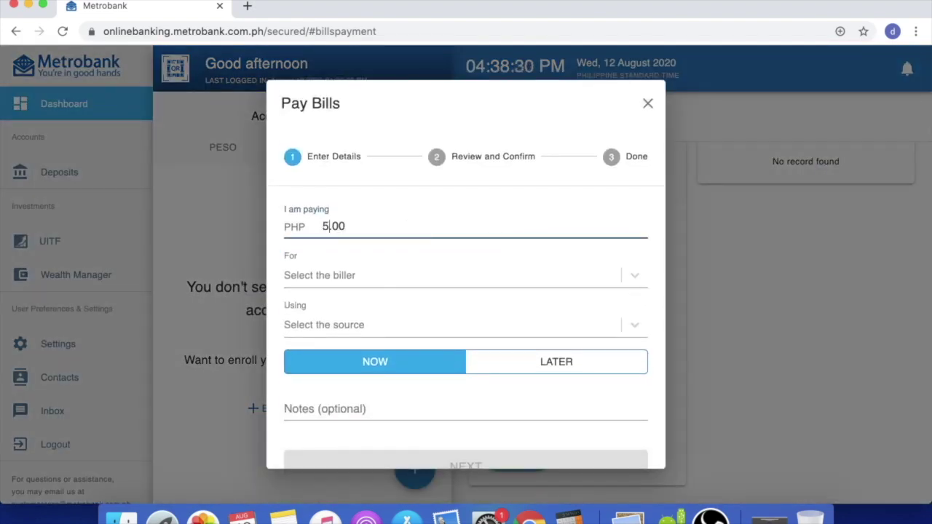
{"action": "type", "text": "00"}
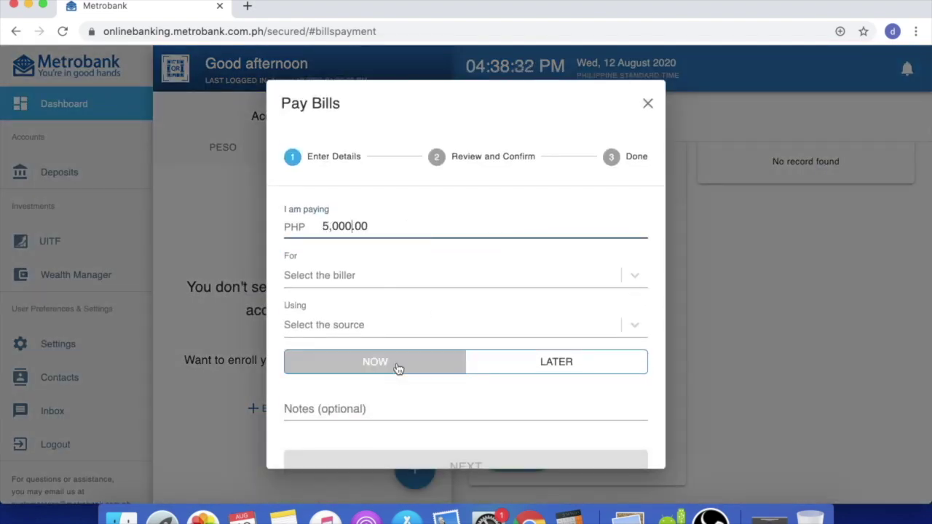
{"action": "left_click", "coordinate": [631, 275]}
{"action": "left_click", "coordinate": [632, 275]}
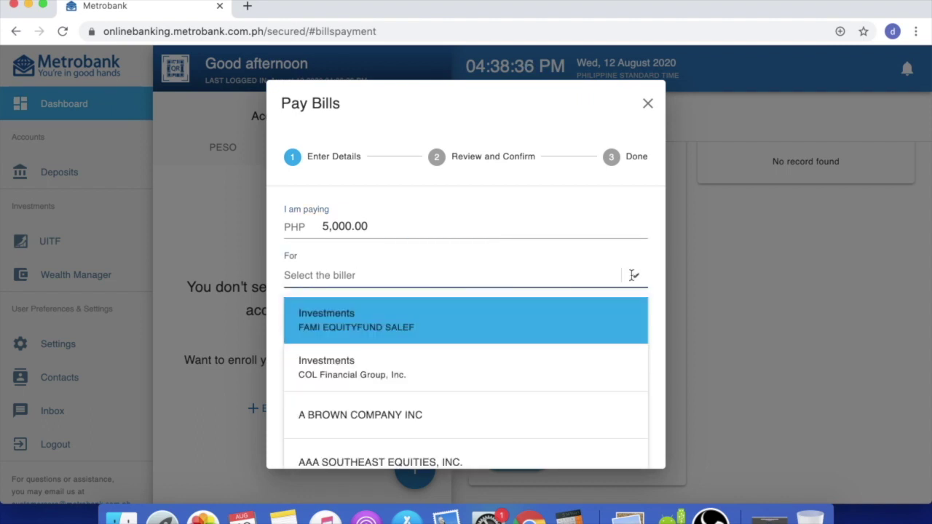
{"action": "left_click", "coordinate": [640, 275]}
{"action": "left_click", "coordinate": [641, 275]}
Step: Scroll through the available billers, then close the bill payment form
{"action": "scroll", "coordinate": [463, 322], "scroll_direction": "down", "scroll_amount": 1}
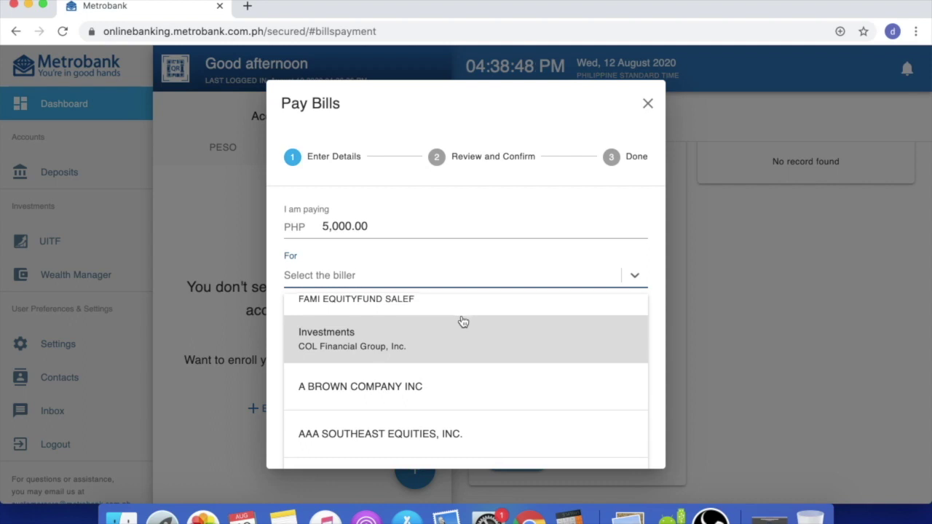
{"action": "scroll", "coordinate": [463, 322], "scroll_direction": "down", "scroll_amount": 5}
{"action": "scroll", "coordinate": [463, 322], "scroll_direction": "down", "scroll_amount": 5}
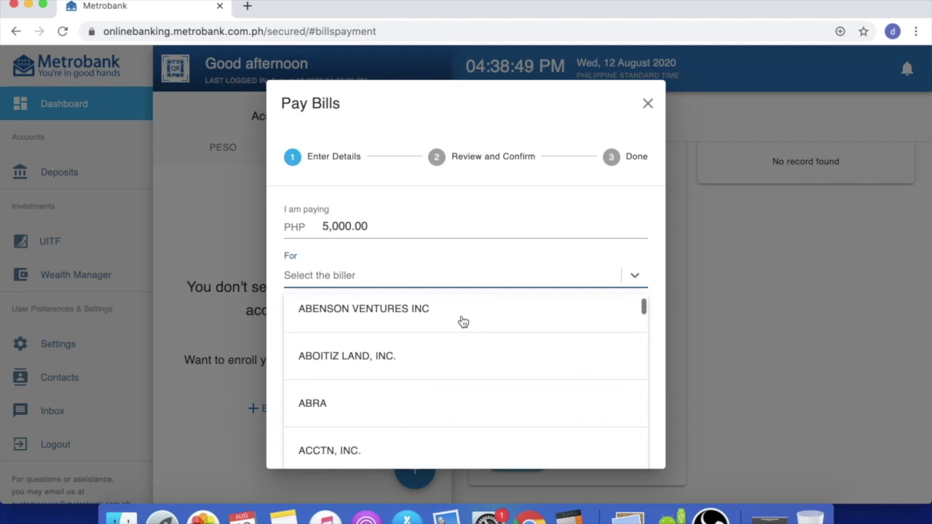
{"action": "scroll", "coordinate": [465, 319], "scroll_direction": "down", "scroll_amount": 3}
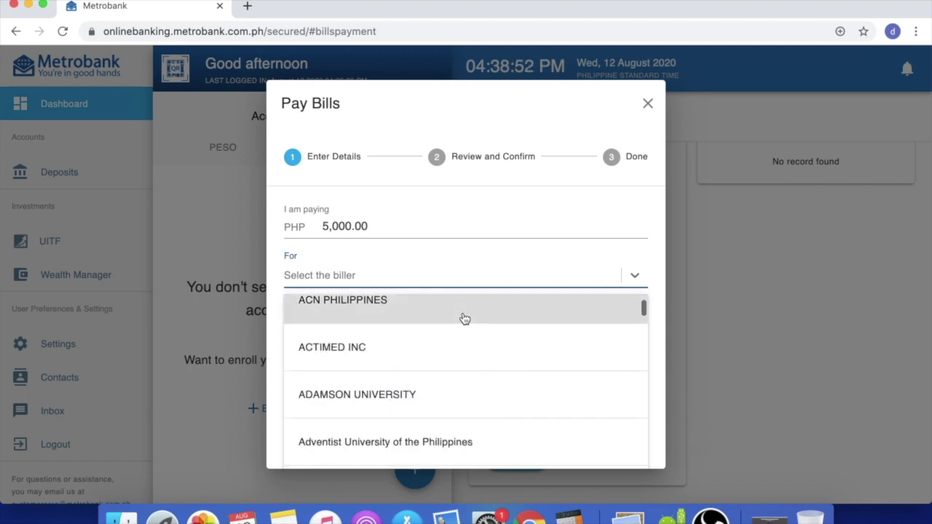
{"action": "scroll", "coordinate": [464, 319], "scroll_direction": "down", "scroll_amount": 4}
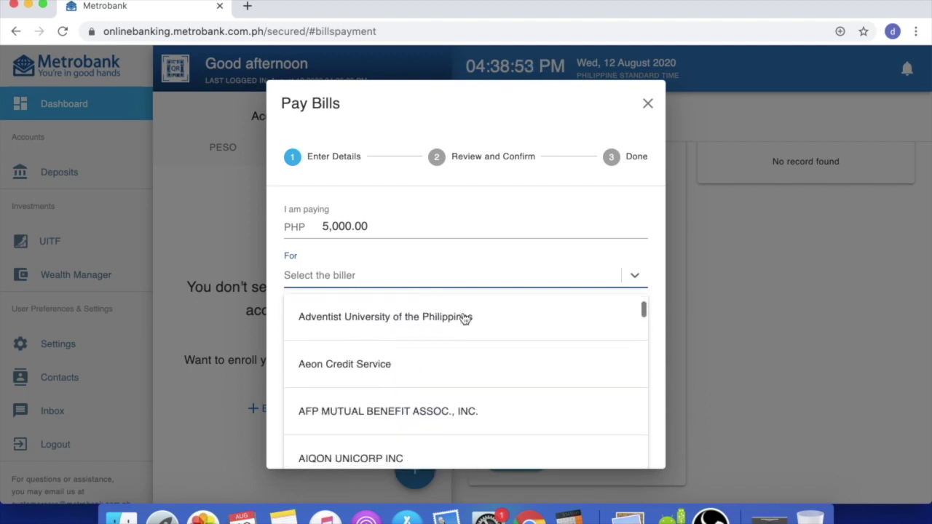
{"action": "scroll", "coordinate": [465, 319], "scroll_direction": "down", "scroll_amount": 5}
{"action": "scroll", "coordinate": [464, 319], "scroll_direction": "down", "scroll_amount": 5}
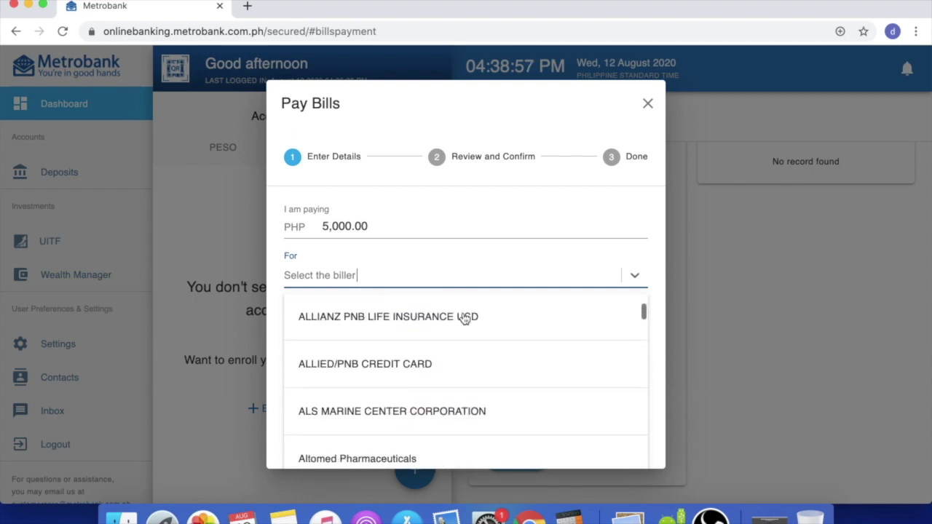
{"action": "scroll", "coordinate": [464, 316], "scroll_direction": "down", "scroll_amount": 4}
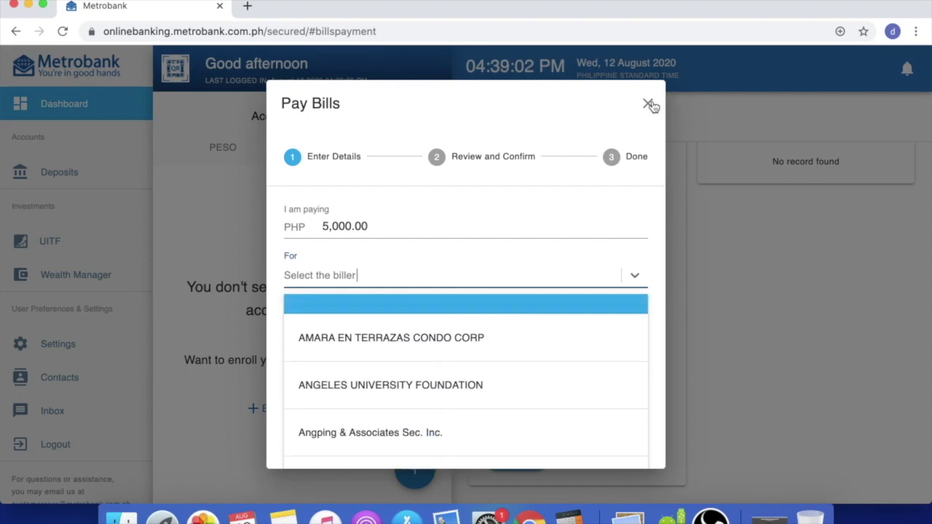
{"action": "left_click", "coordinate": [648, 104]}
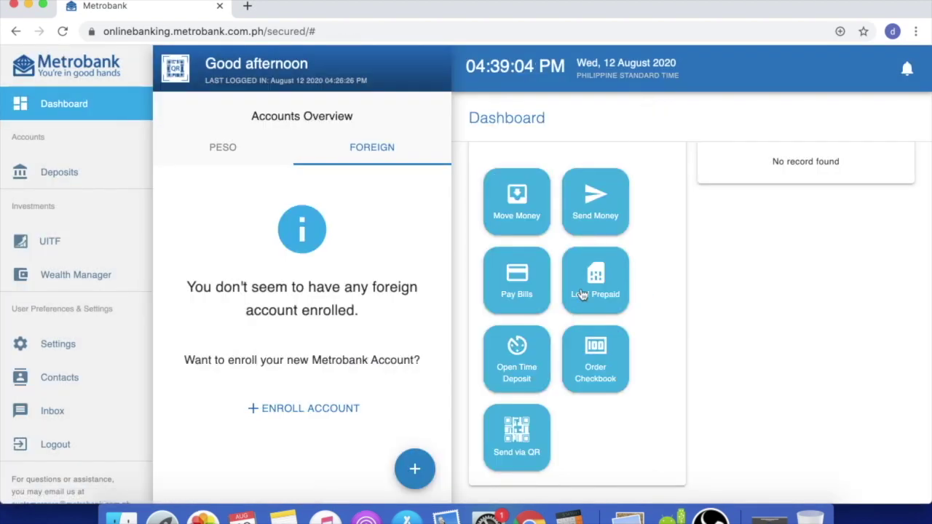
{"action": "left_click", "coordinate": [595, 280]}
{"action": "left_click", "coordinate": [623, 229]}
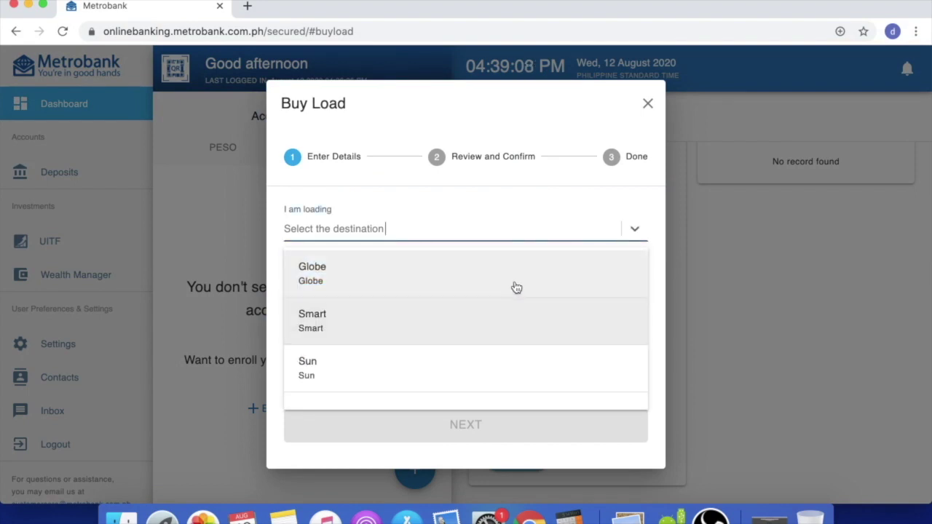
{"action": "left_click", "coordinate": [507, 255]}
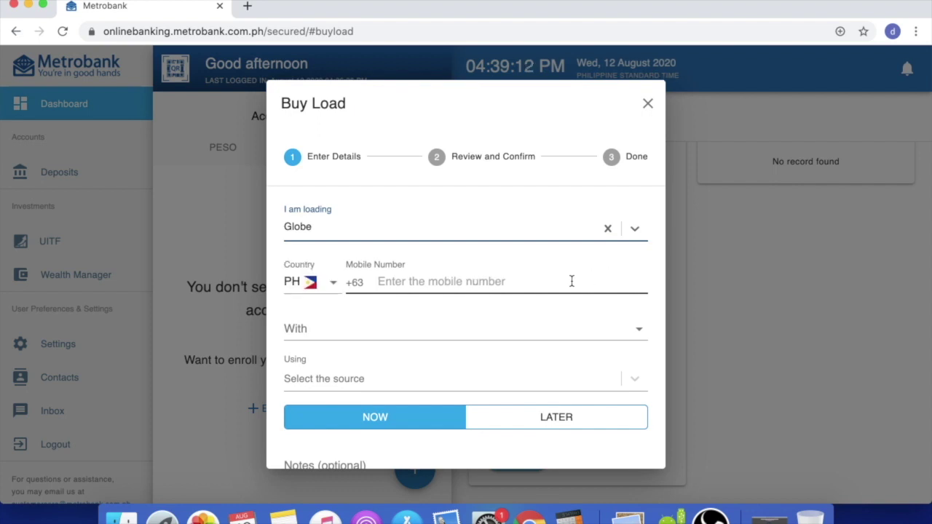
{"action": "scroll", "coordinate": [561, 366], "scroll_direction": "down", "scroll_amount": 1}
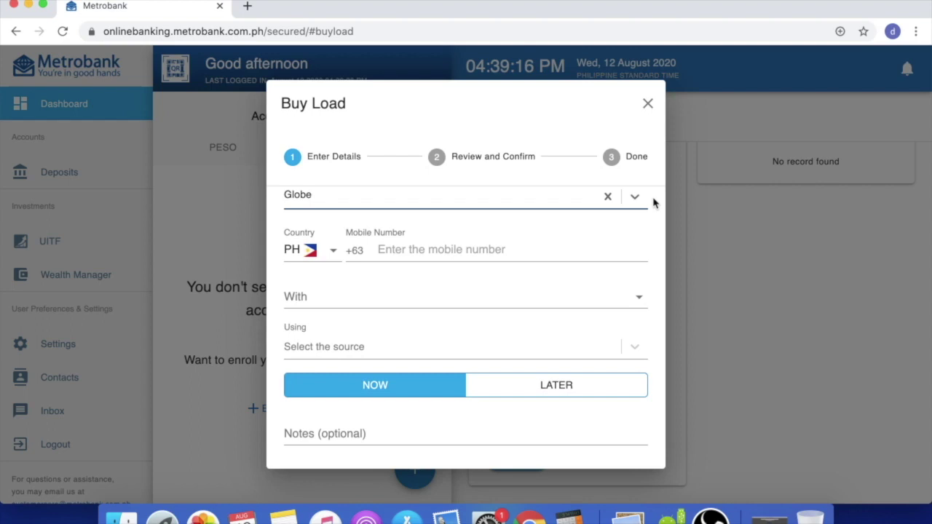
{"action": "left_click", "coordinate": [648, 104]}
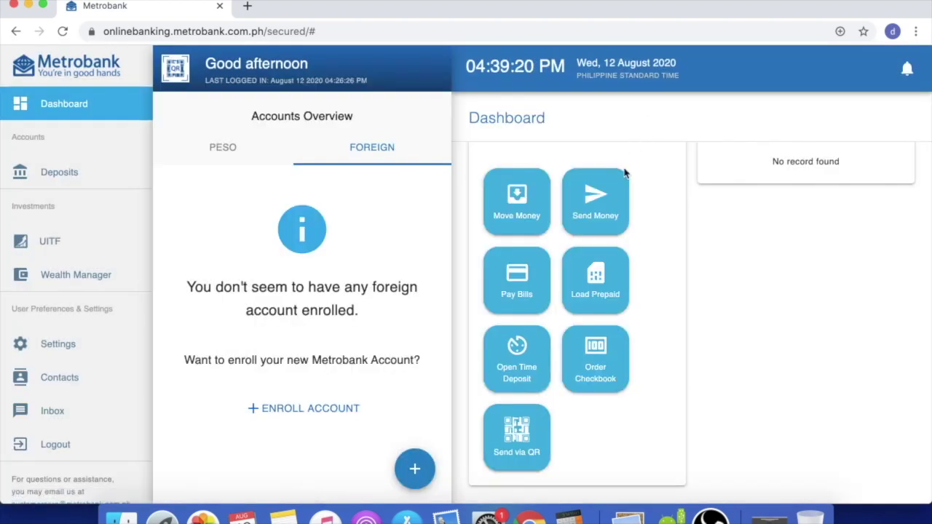
{"action": "left_click", "coordinate": [528, 355]}
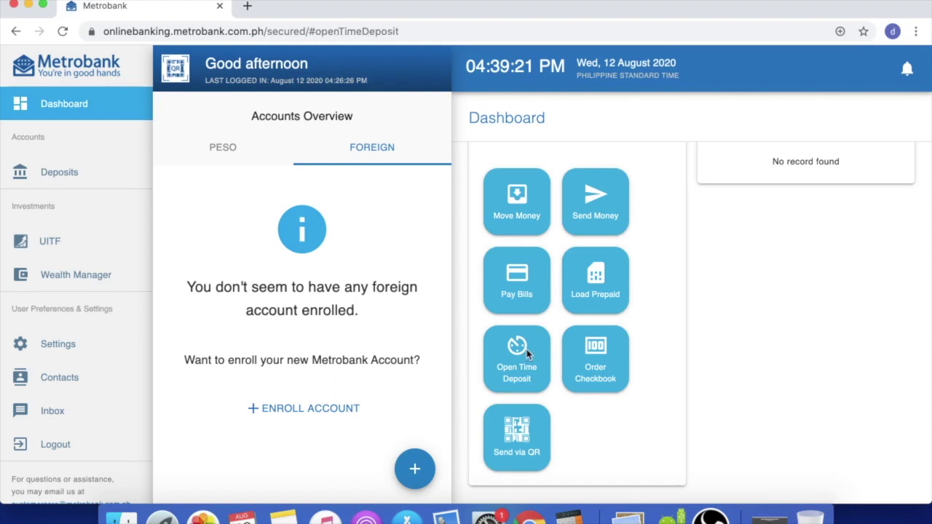
{"action": "left_click", "coordinate": [466, 340]}
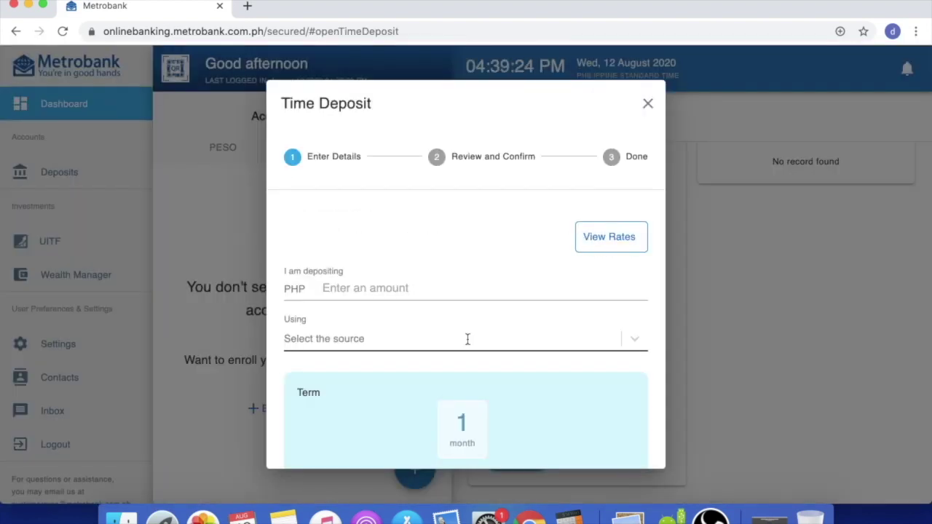
{"action": "left_click", "coordinate": [434, 294]}
{"action": "type", "text": "5,000"}
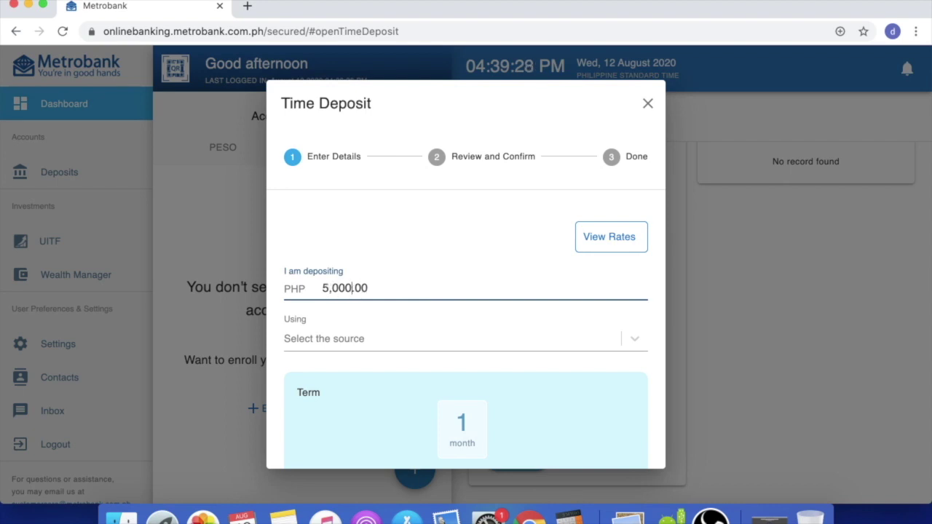
{"action": "scroll", "coordinate": [433, 333], "scroll_direction": "down", "scroll_amount": 3}
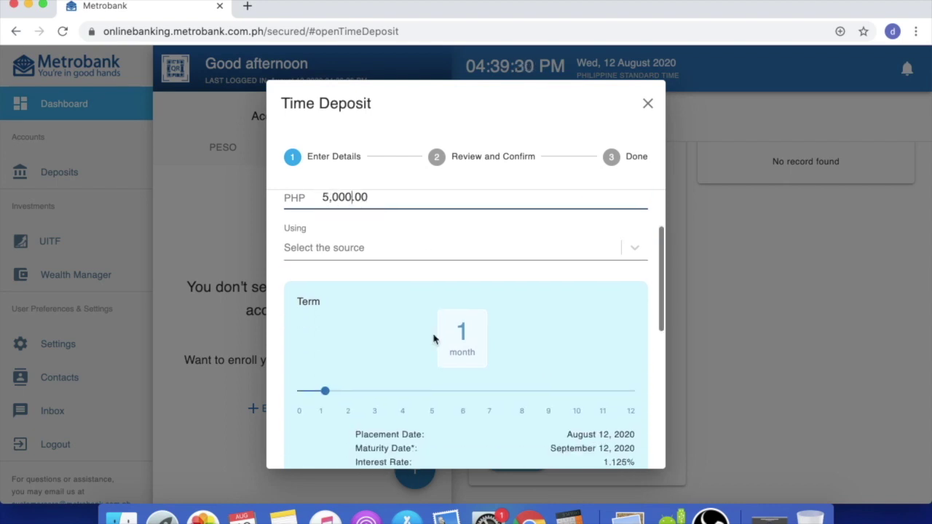
{"action": "scroll", "coordinate": [433, 338], "scroll_direction": "down", "scroll_amount": 2}
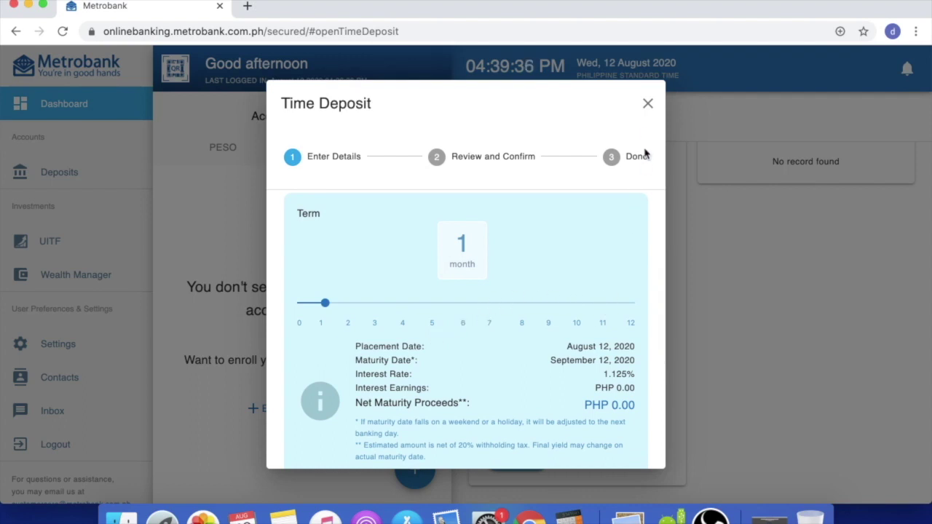
{"action": "left_click", "coordinate": [648, 104]}
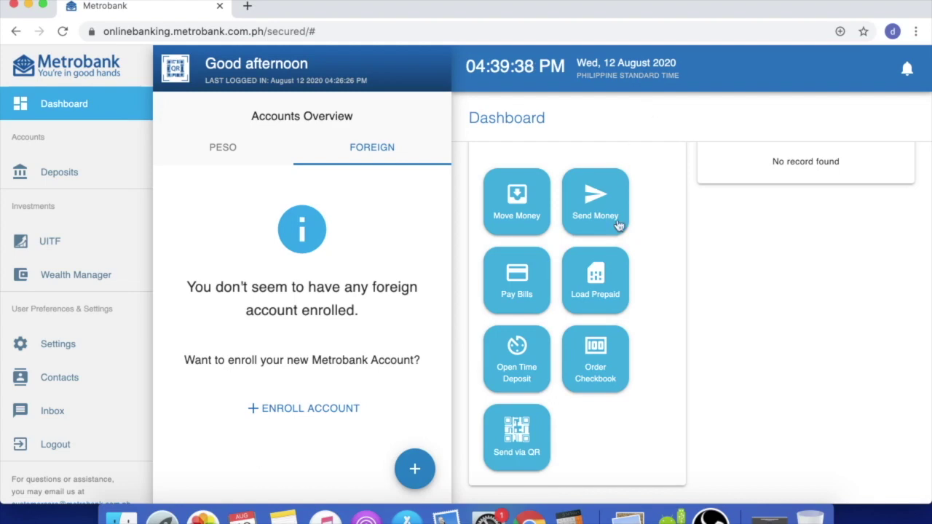
{"action": "left_click", "coordinate": [593, 368]}
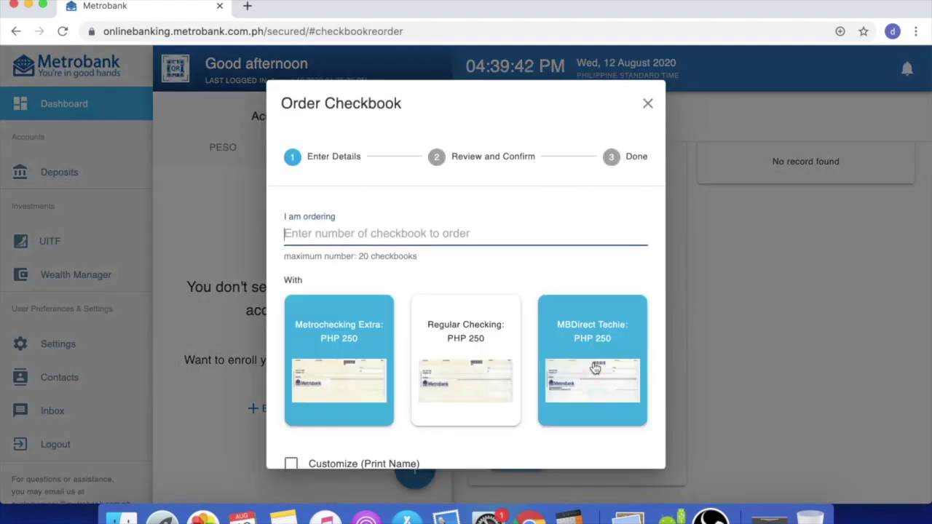
{"action": "scroll", "coordinate": [593, 367], "scroll_direction": "down", "scroll_amount": 5}
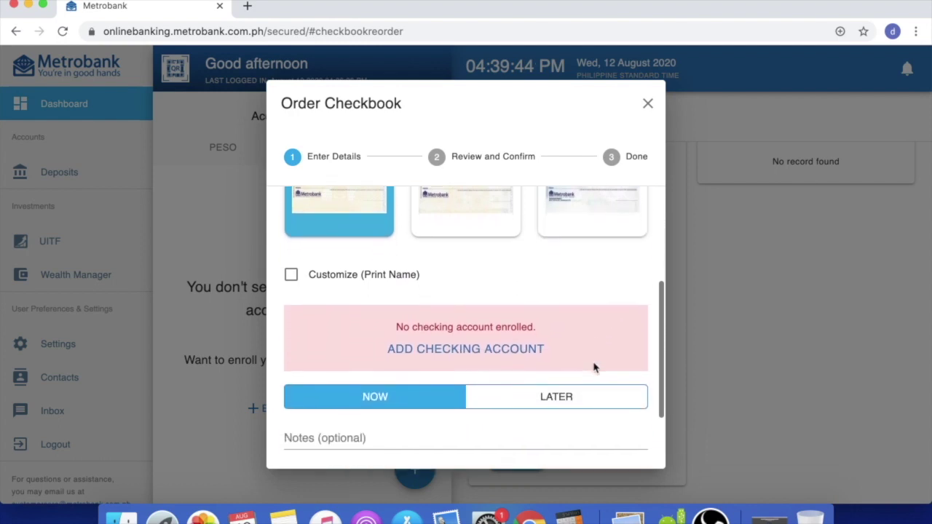
{"action": "scroll", "coordinate": [594, 368], "scroll_direction": "up", "scroll_amount": 3}
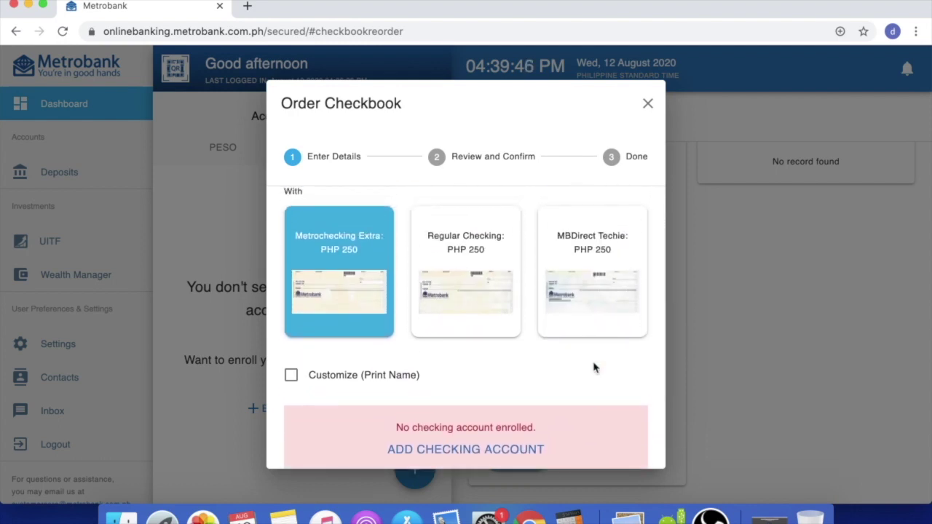
{"action": "scroll", "coordinate": [594, 368], "scroll_direction": "up", "scroll_amount": 3}
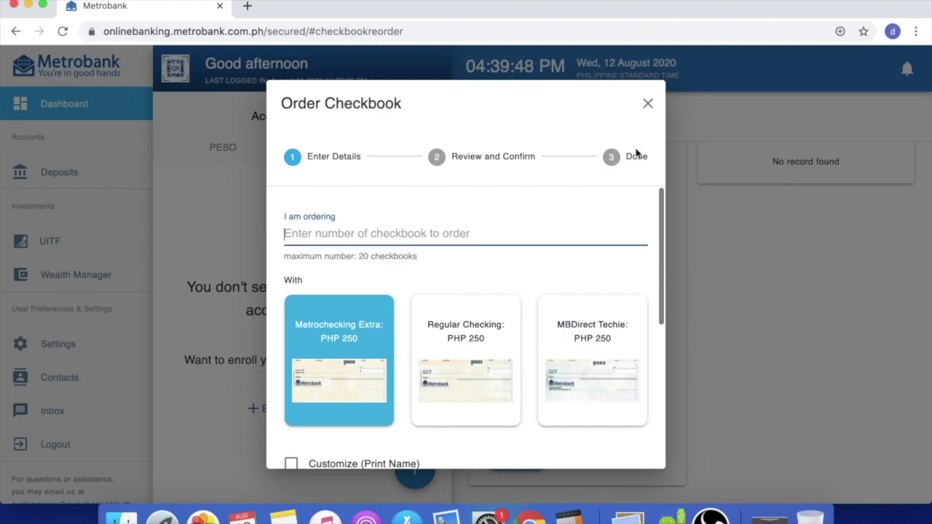
{"action": "left_click", "coordinate": [648, 105]}
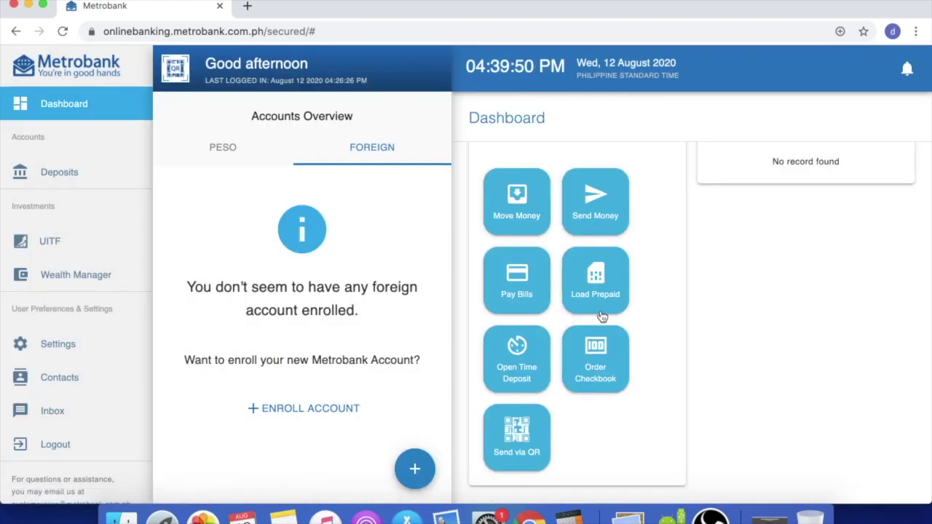
{"action": "scroll", "coordinate": [601, 316], "scroll_direction": "down", "scroll_amount": 3}
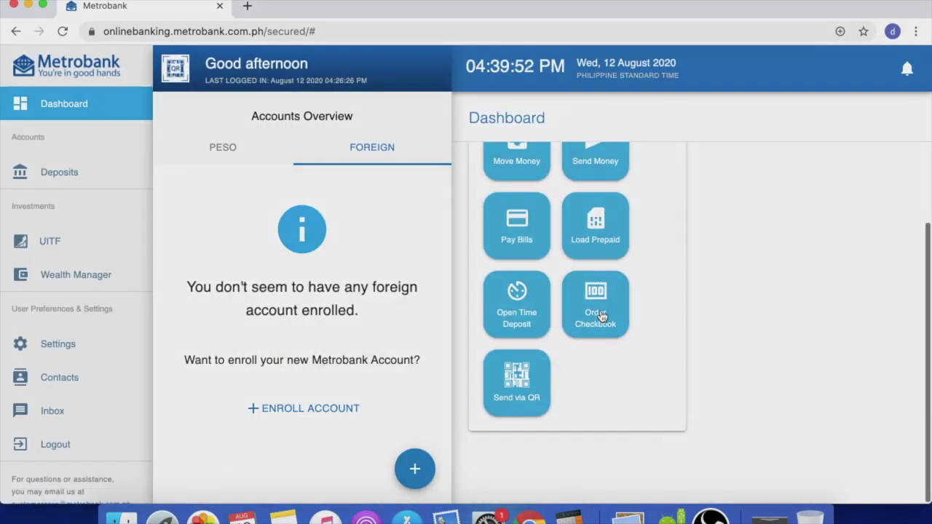